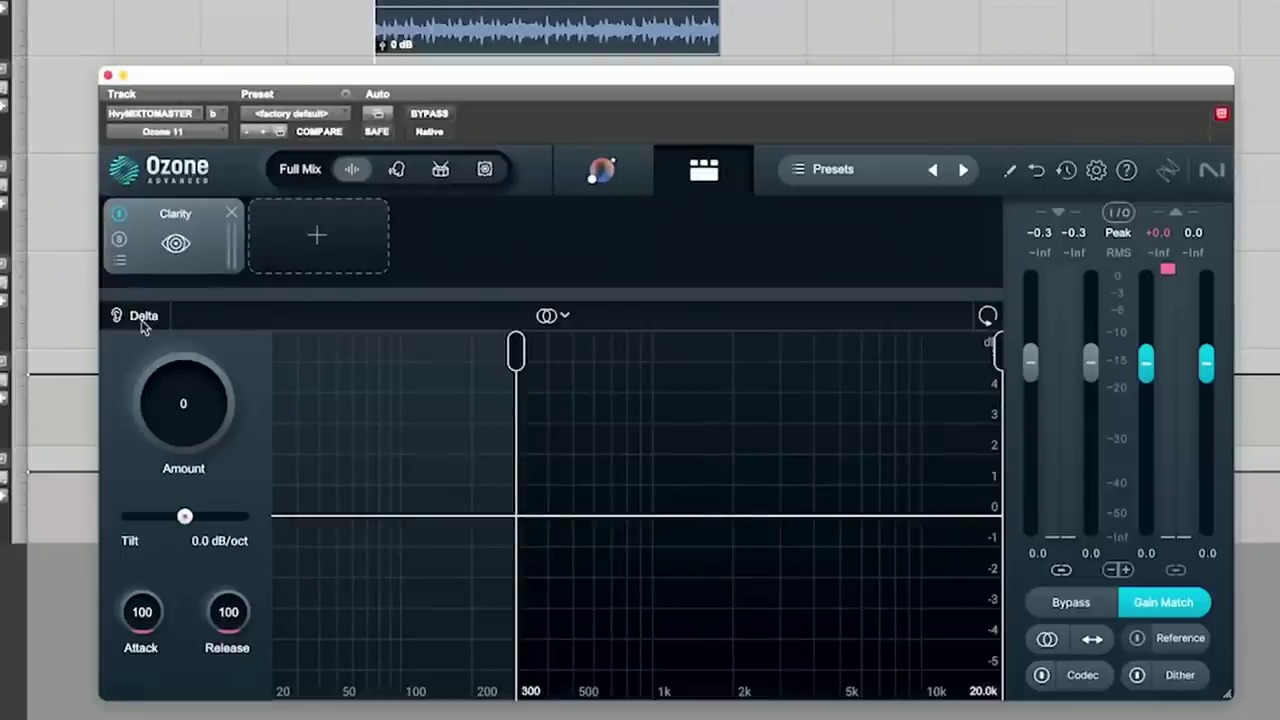
- Start playback of the master mix with the Clarity module loaded
{"action": "key", "text": "space"}
- Sweep Clarity Amount up to 100 and back to 20, then A/B it with Bypass twice
{"action": "left_click_drag", "start_coordinate": [205, 405], "coordinate": [232, 168]}
{"action": "left_click_drag", "start_coordinate": [212, 388], "coordinate": [202, 548]}
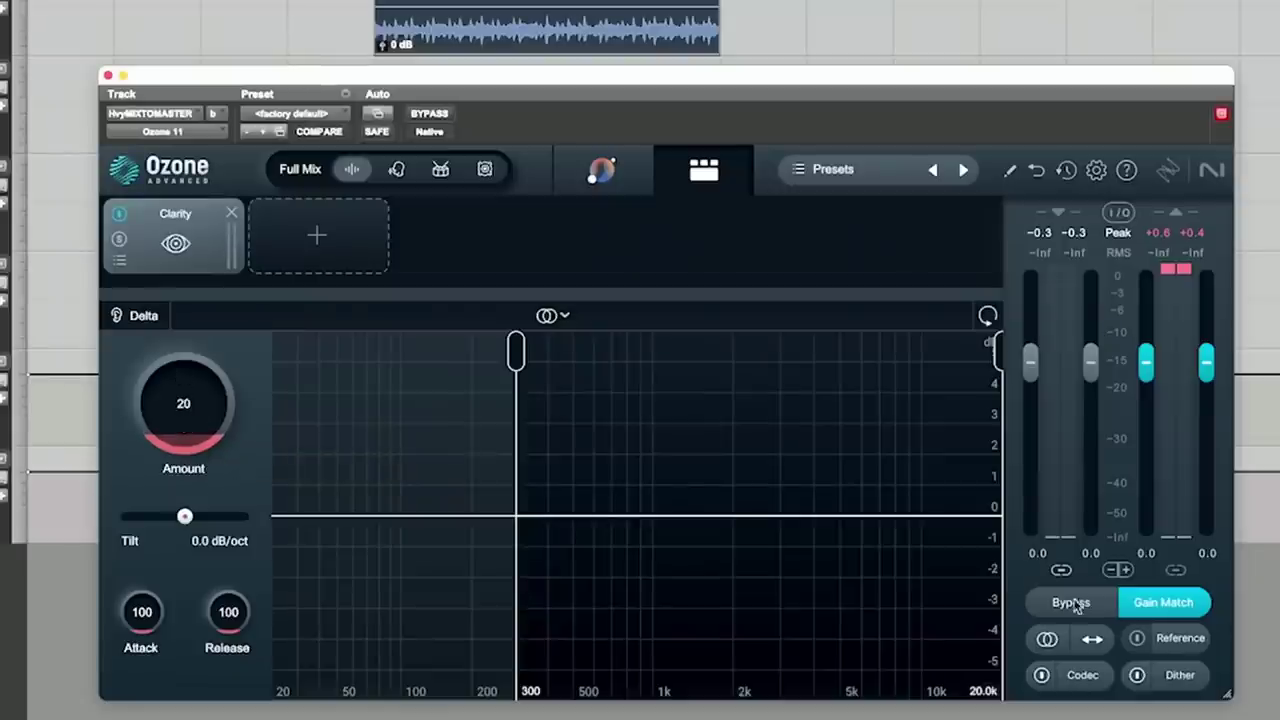
{"action": "left_click", "coordinate": [1068, 603]}
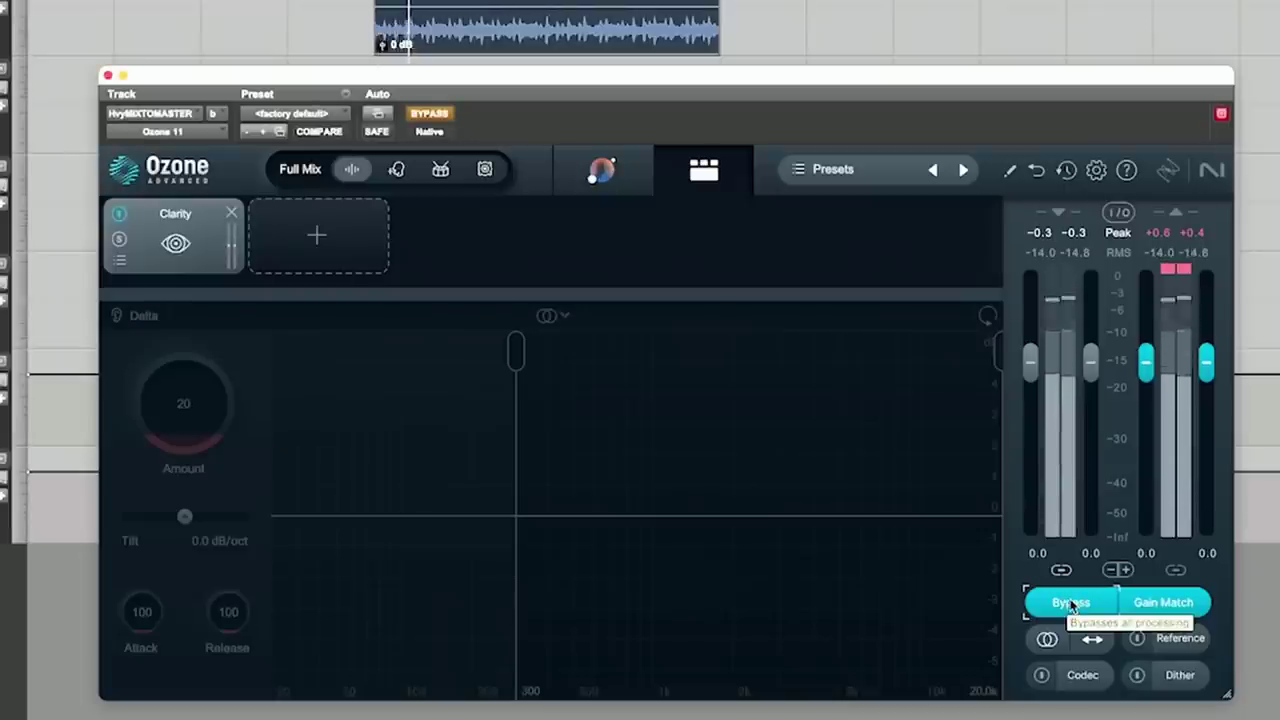
{"action": "left_click", "coordinate": [1071, 603]}
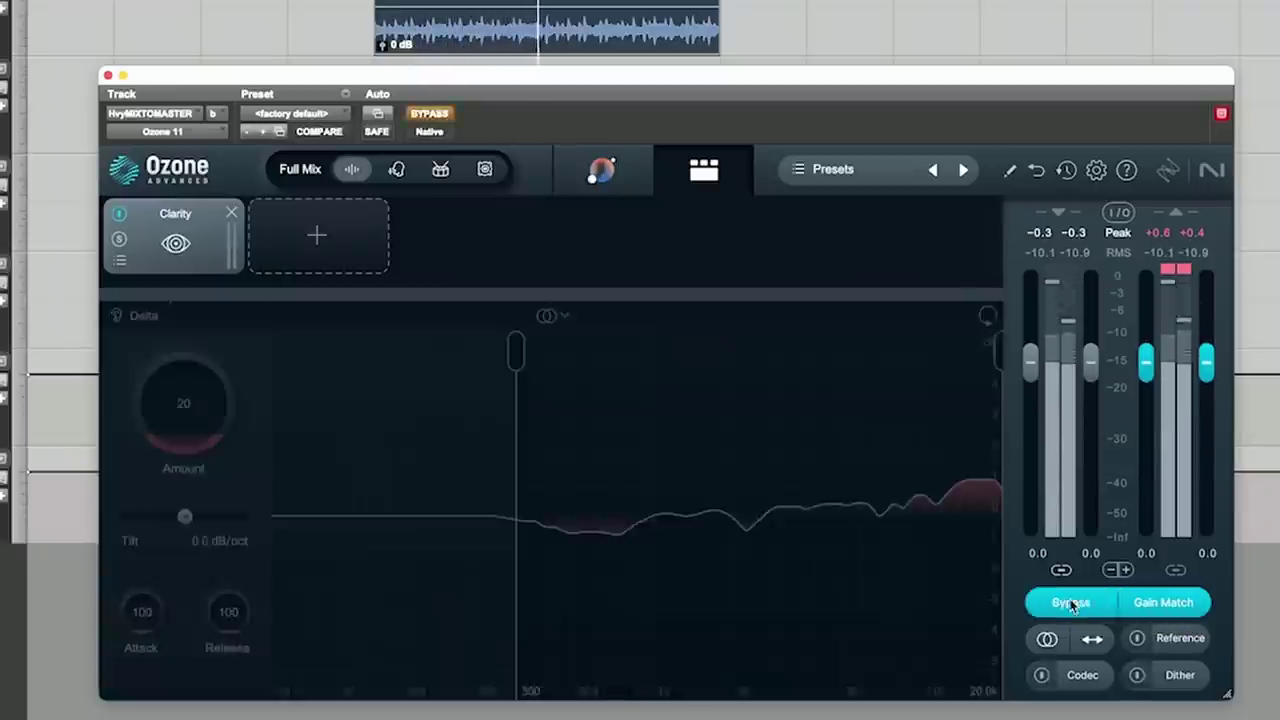
{"action": "left_click", "coordinate": [1071, 603]}
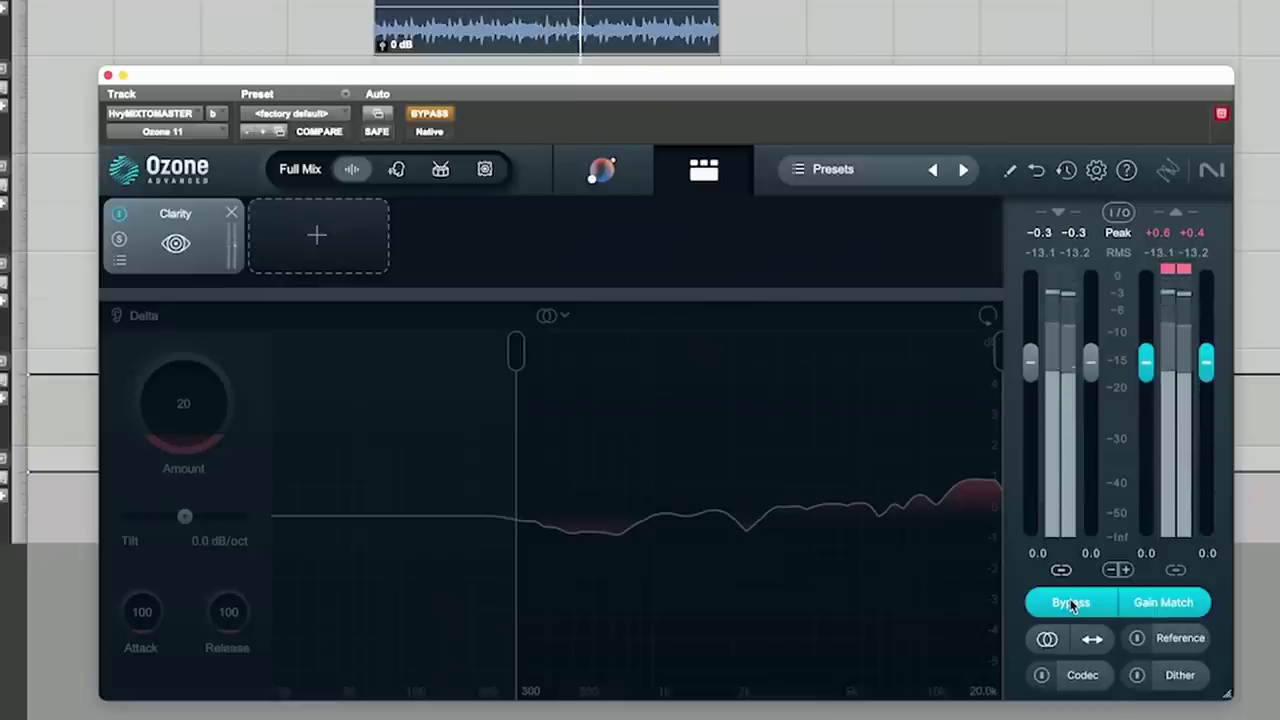
{"action": "left_click", "coordinate": [1071, 603]}
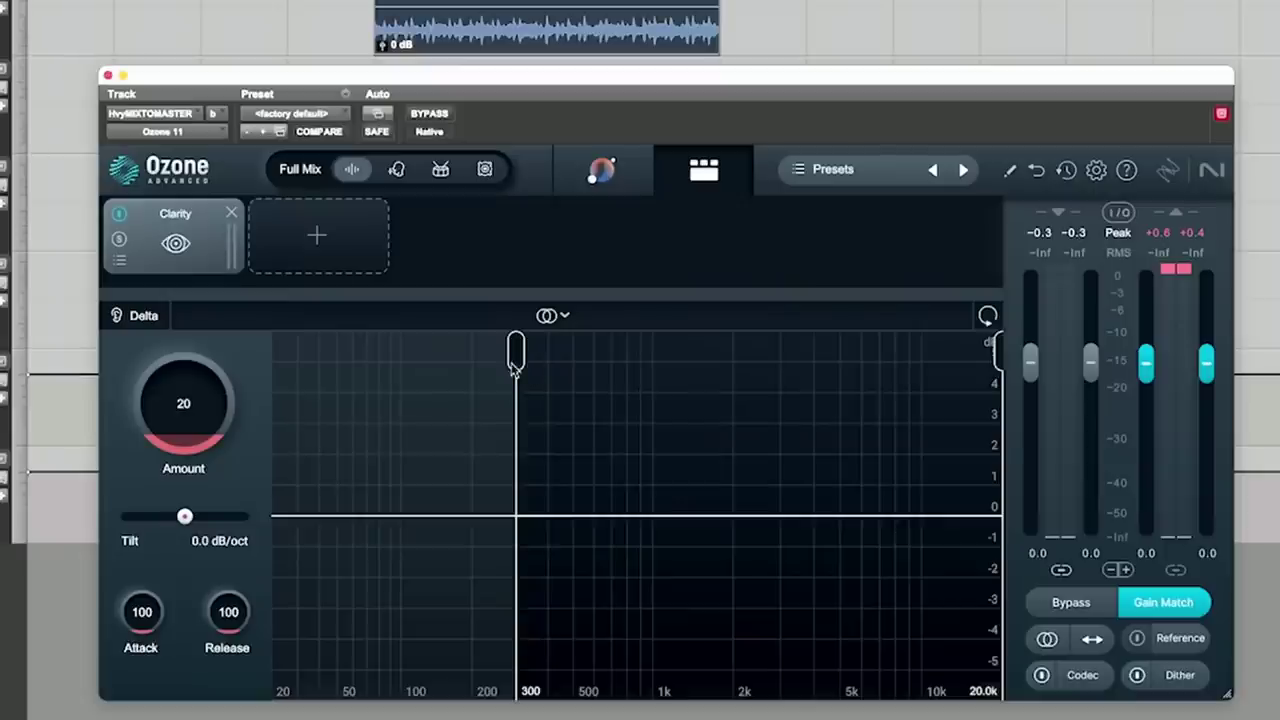
- Raise the Clarity low cutoff frequency
{"action": "left_click_drag", "start_coordinate": [514, 366], "coordinate": [729, 358]}
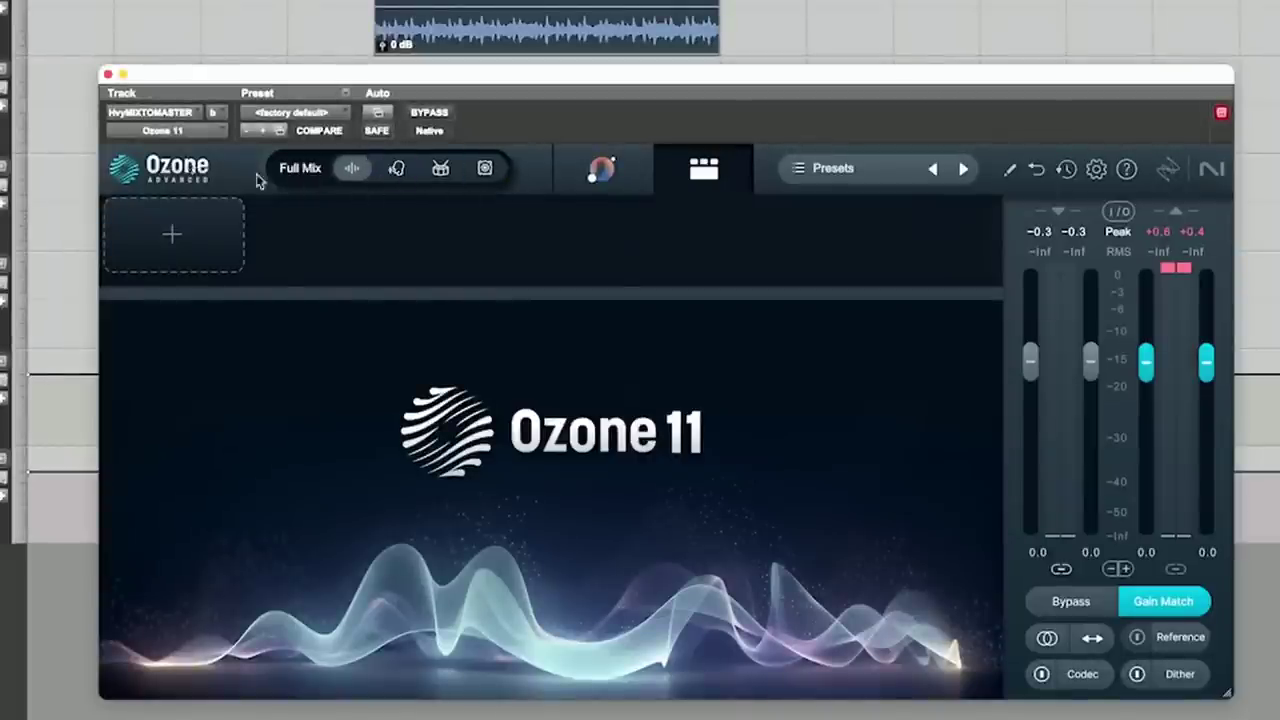
- Audition Vocals, Drums and Bass stem focus, settle on Drums, and add Equalizer 1
{"action": "left_click", "coordinate": [398, 172]}
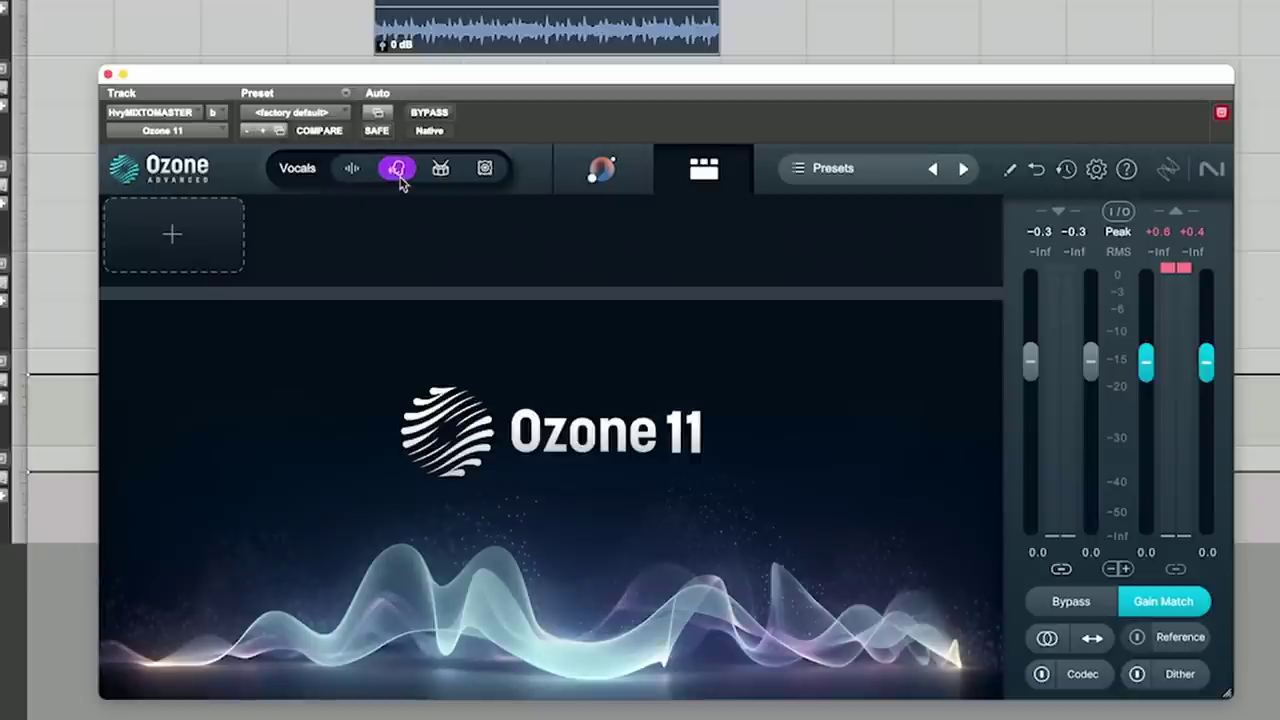
{"action": "left_click", "coordinate": [440, 170]}
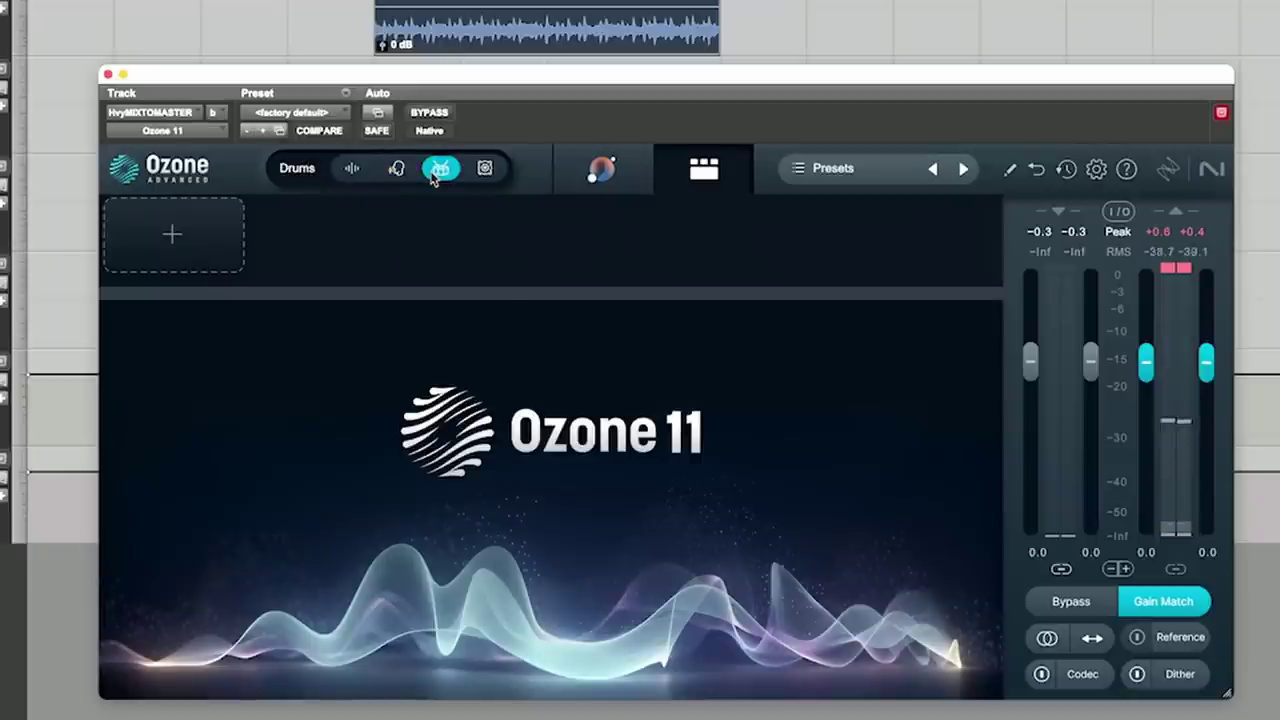
{"action": "left_click", "coordinate": [488, 170]}
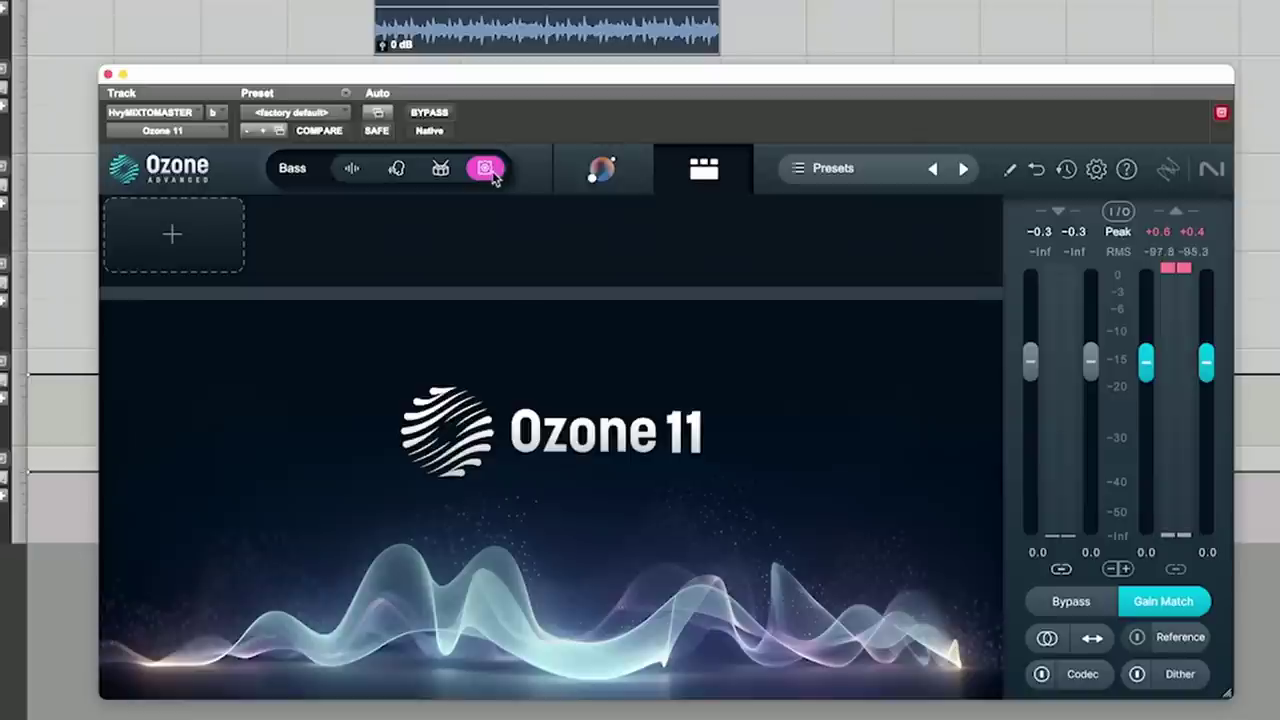
{"action": "left_click", "coordinate": [440, 170]}
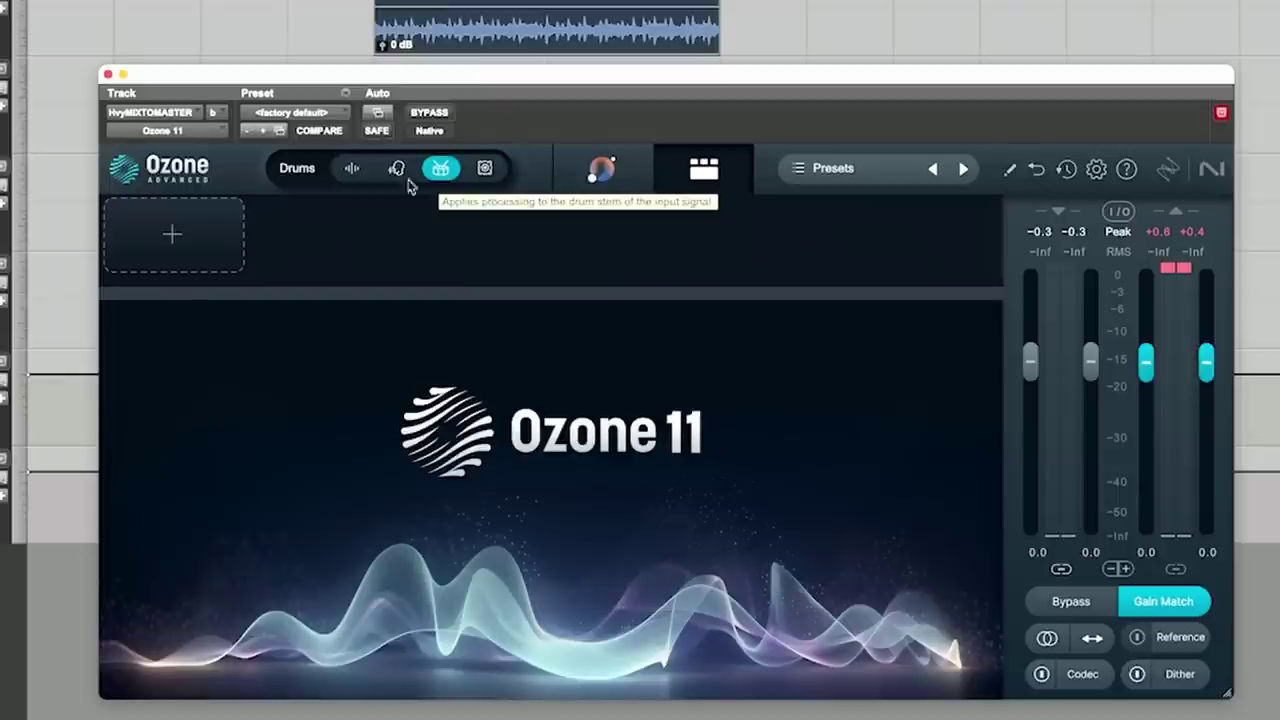
{"action": "left_click", "coordinate": [236, 238]}
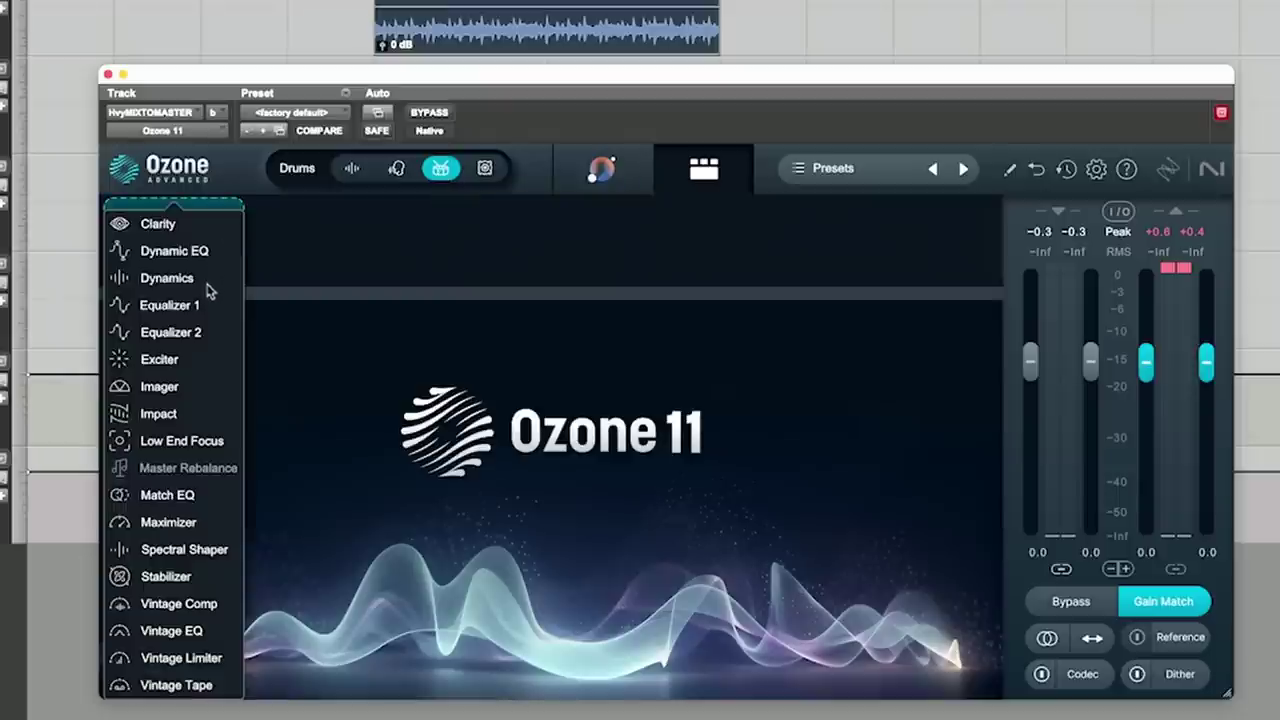
{"action": "left_click", "coordinate": [168, 305]}
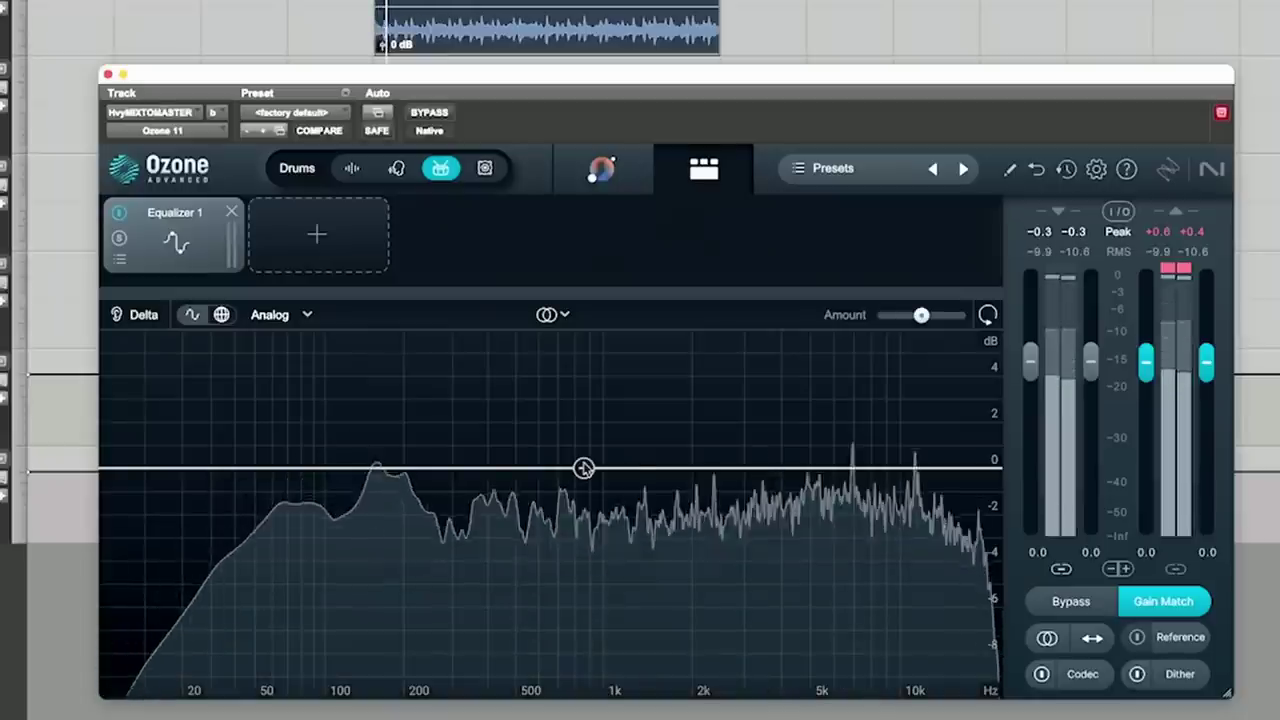
- Add a 4.9 dB Bell boost at 3237 Hz on the drums and A/B it with module power
{"action": "left_click_drag", "start_coordinate": [584, 469], "coordinate": [755, 347]}
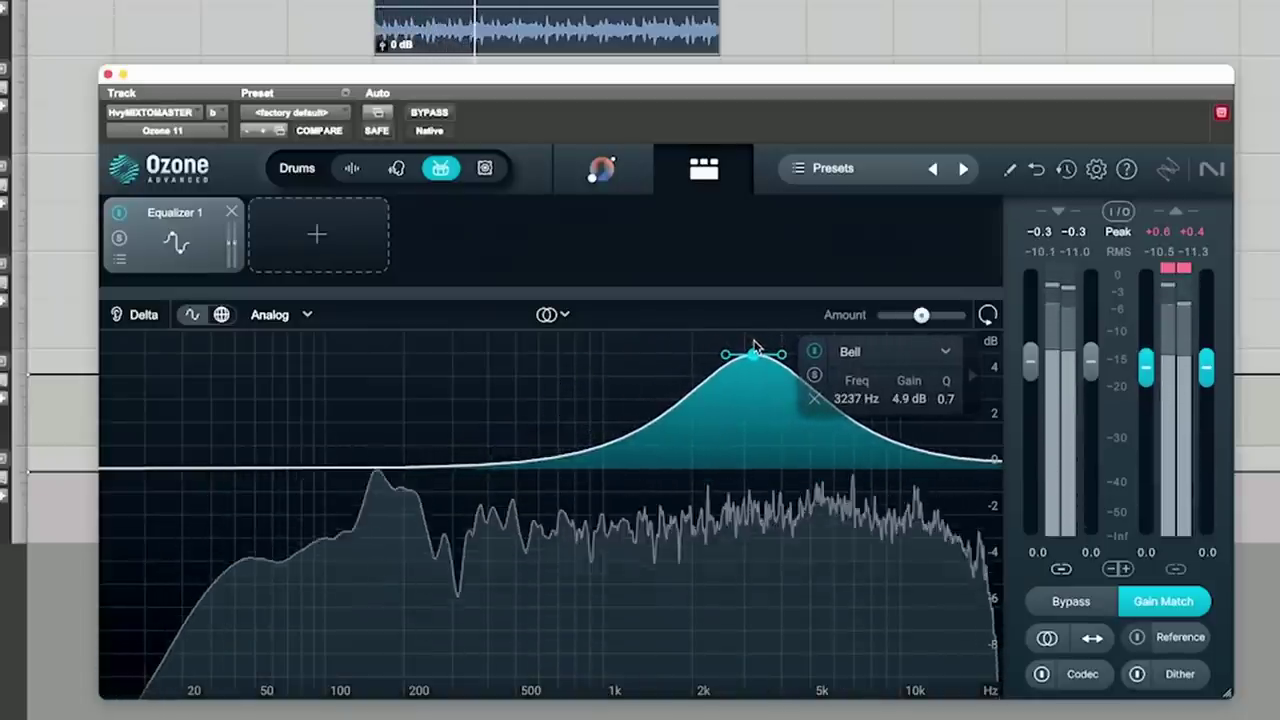
{"action": "left_click", "coordinate": [118, 214]}
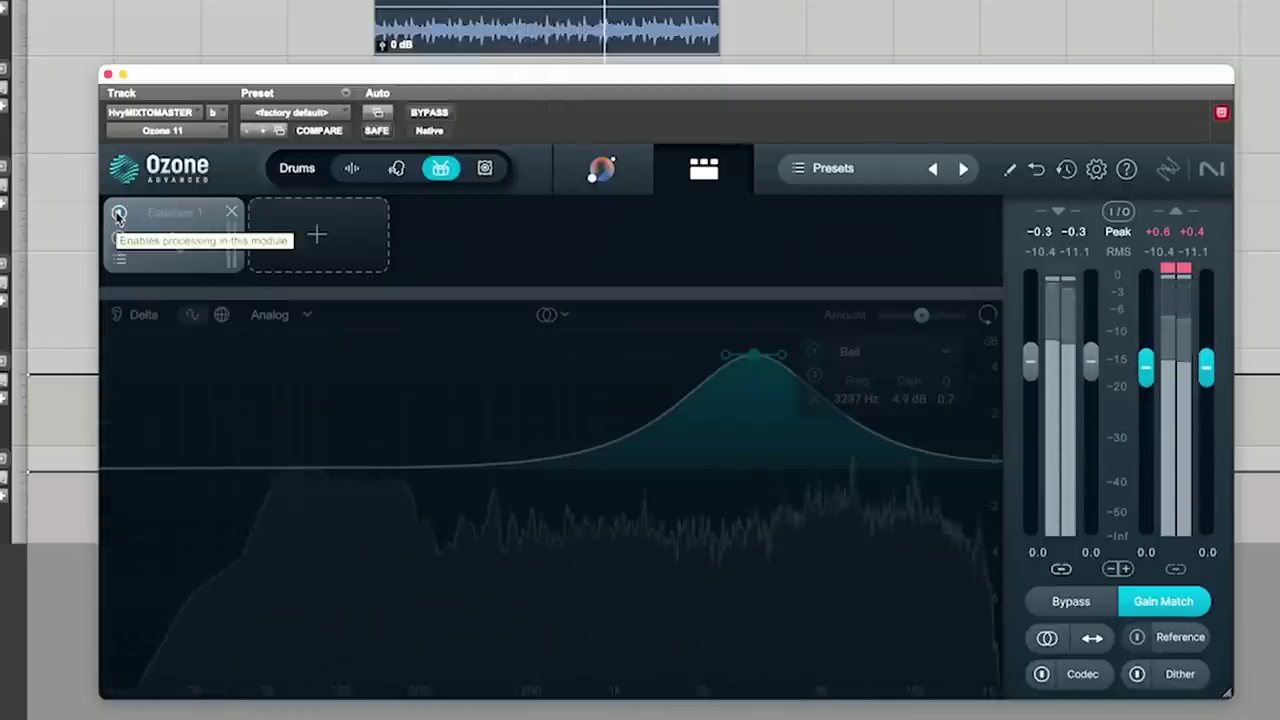
{"action": "left_click", "coordinate": [118, 214]}
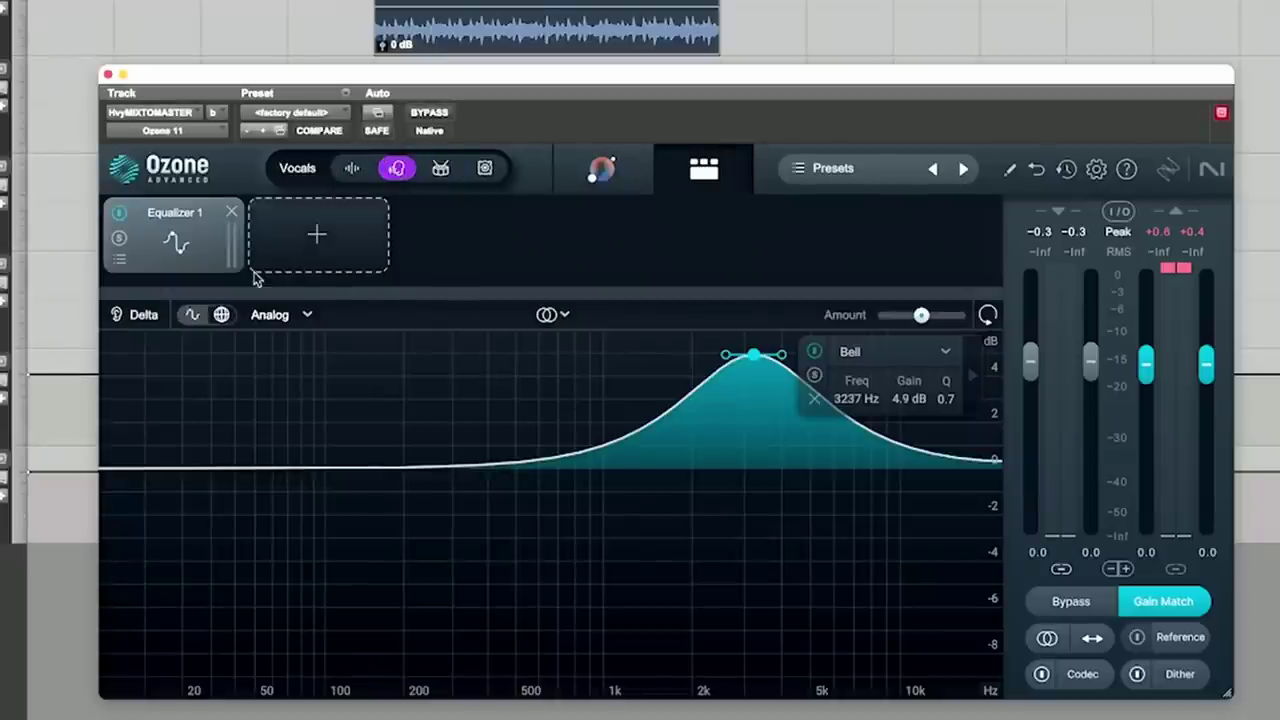
- Play the mix, move the vocal bell to 5406 Hz at 5.9 dB, and compare it bypassed
{"action": "key", "text": "space"}
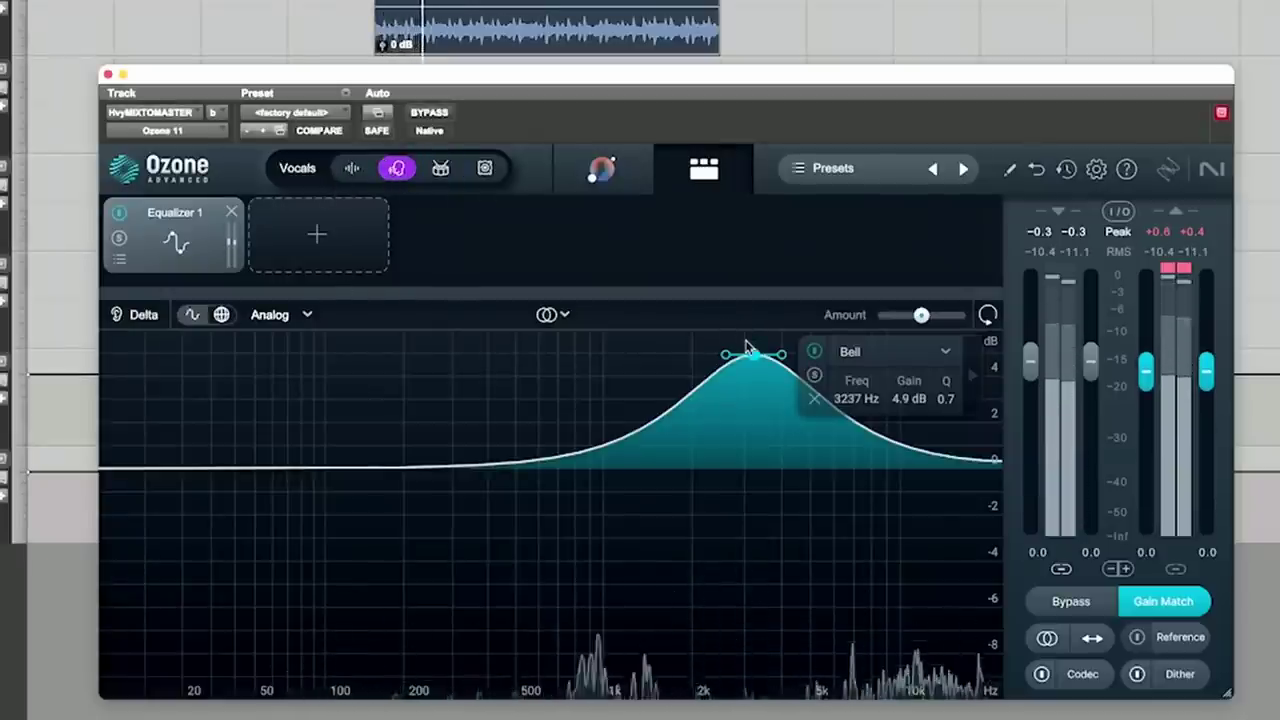
{"action": "left_click_drag", "start_coordinate": [754, 353], "coordinate": [821, 332]}
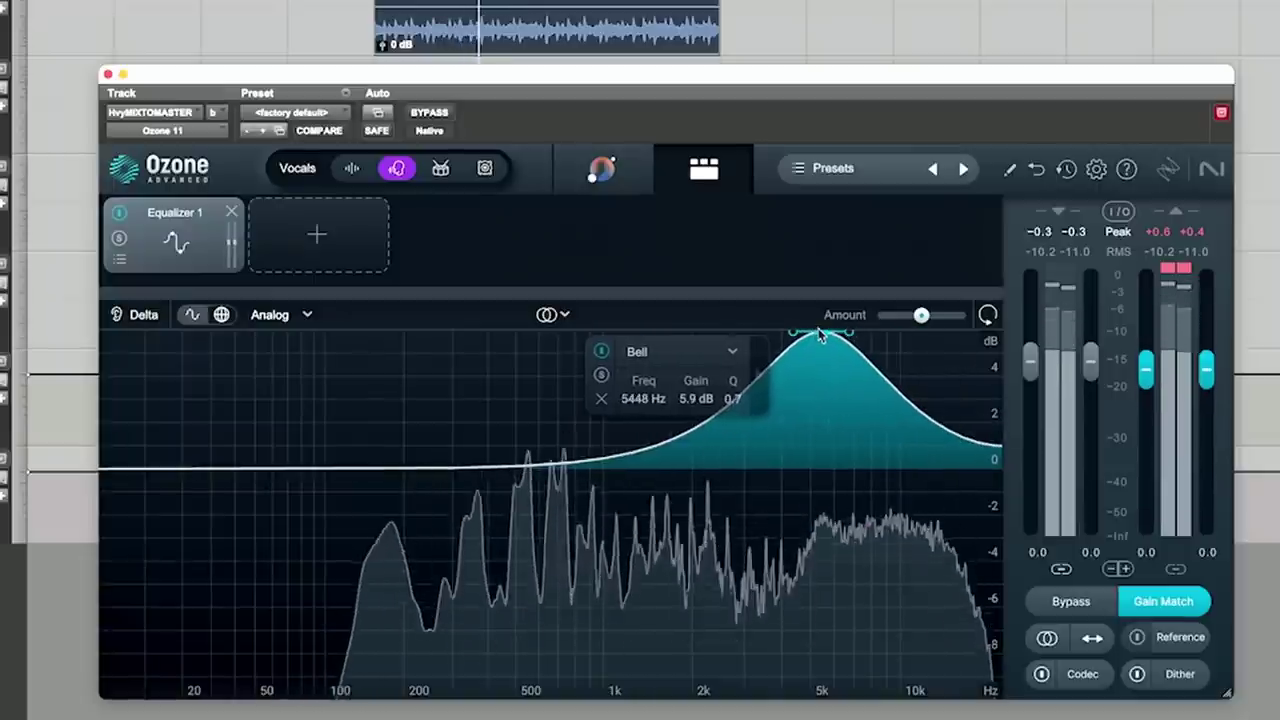
{"action": "left_click", "coordinate": [119, 213]}
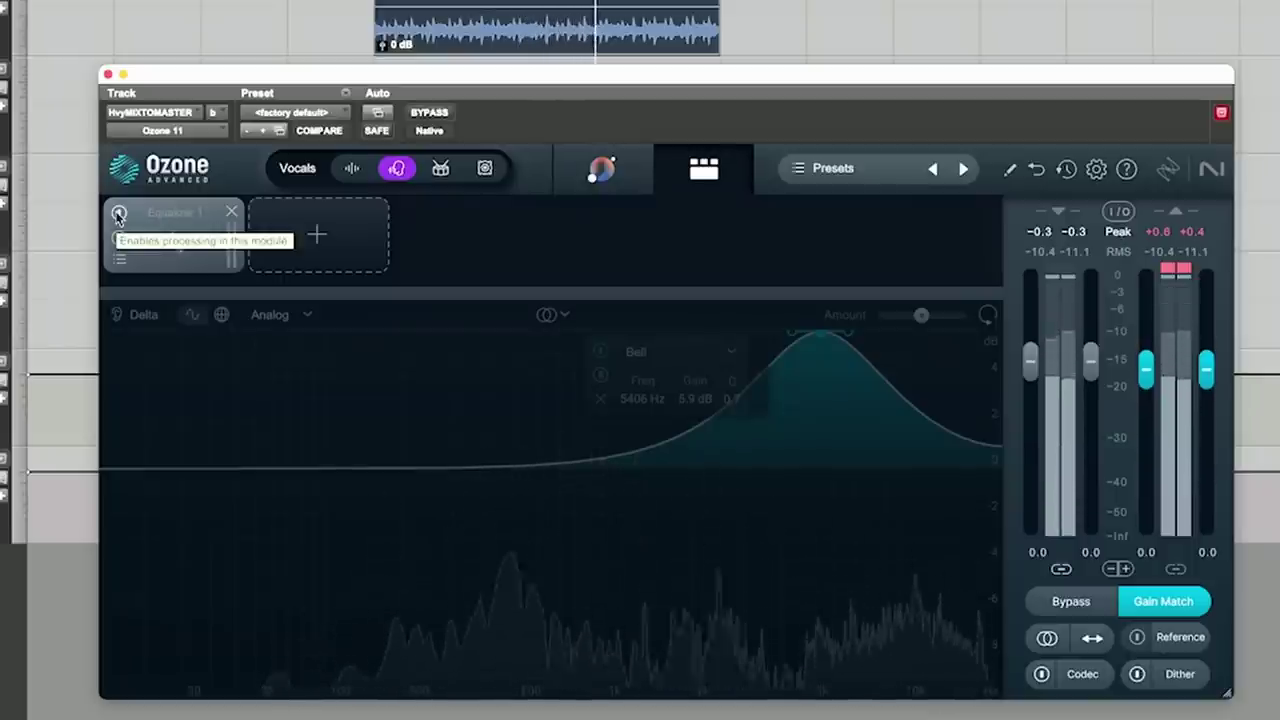
{"action": "left_click", "coordinate": [119, 213]}
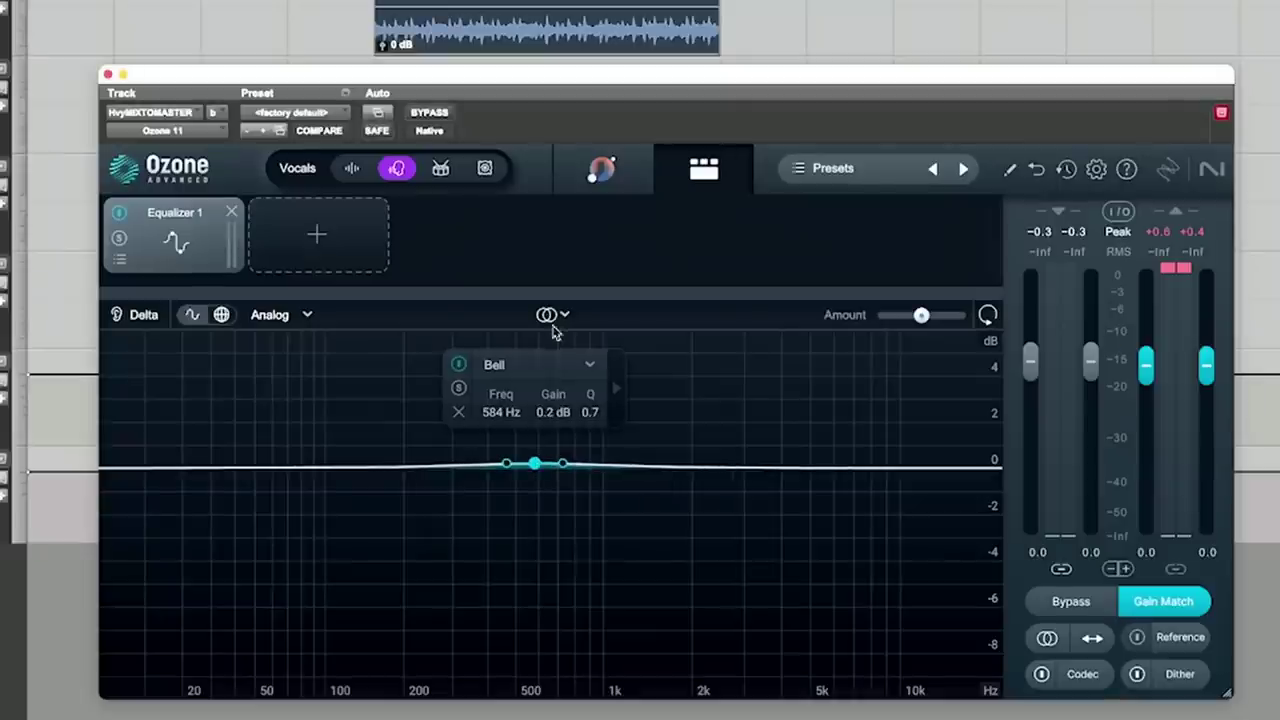
- Switch Equalizer 1 to Transient/Sustain mode, edit the Transient part, and refocus on Drums
{"action": "left_click", "coordinate": [553, 320]}
{"action": "left_click", "coordinate": [618, 452]}
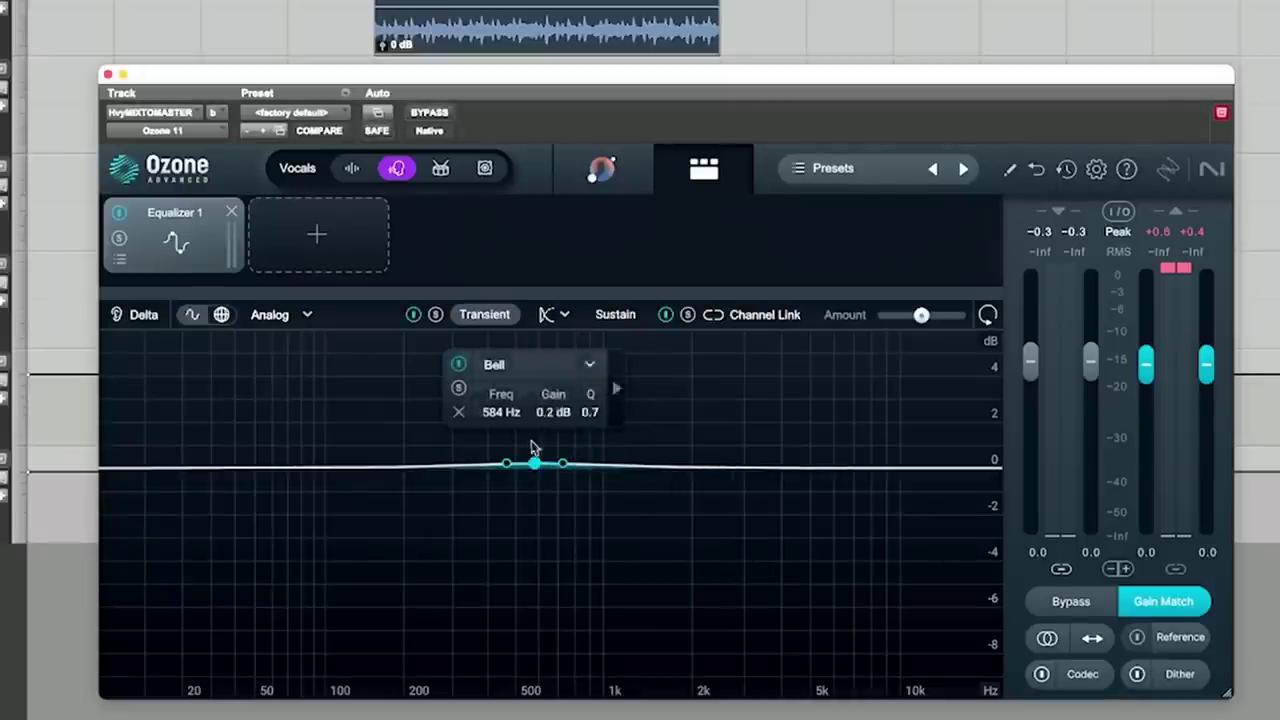
{"action": "left_click", "coordinate": [640, 316]}
{"action": "left_click", "coordinate": [485, 316]}
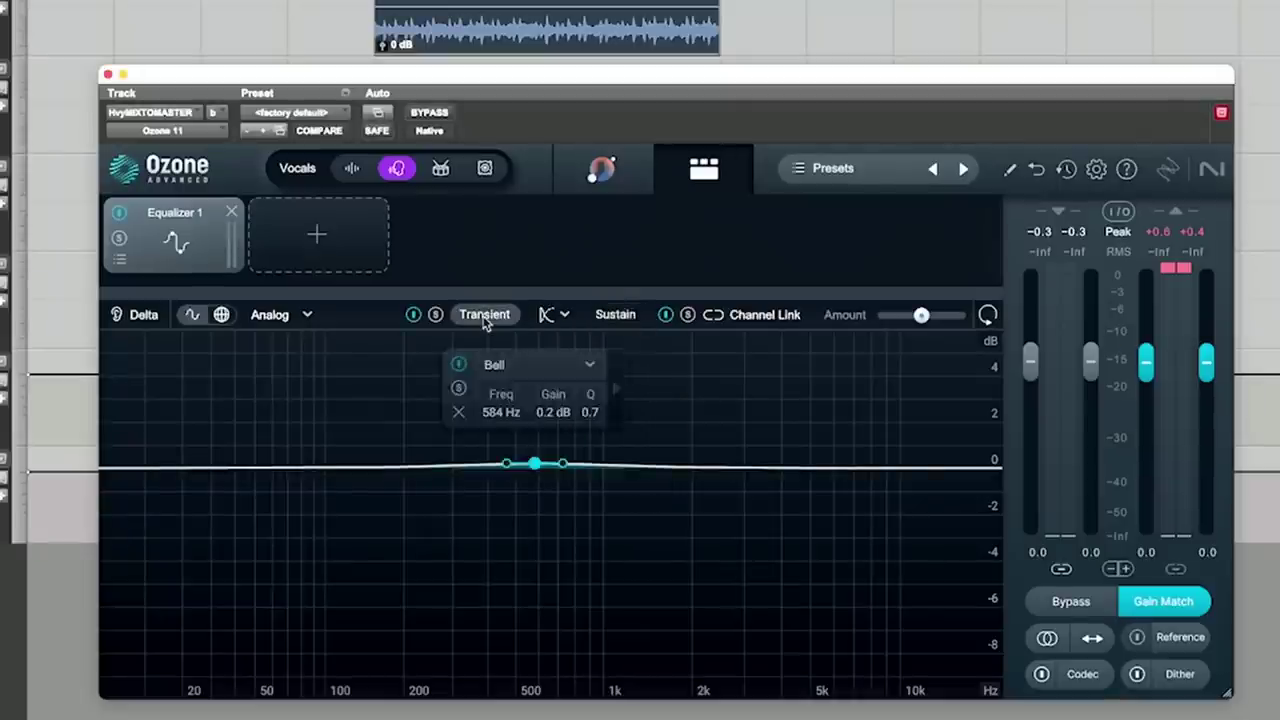
{"action": "left_click", "coordinate": [441, 168]}
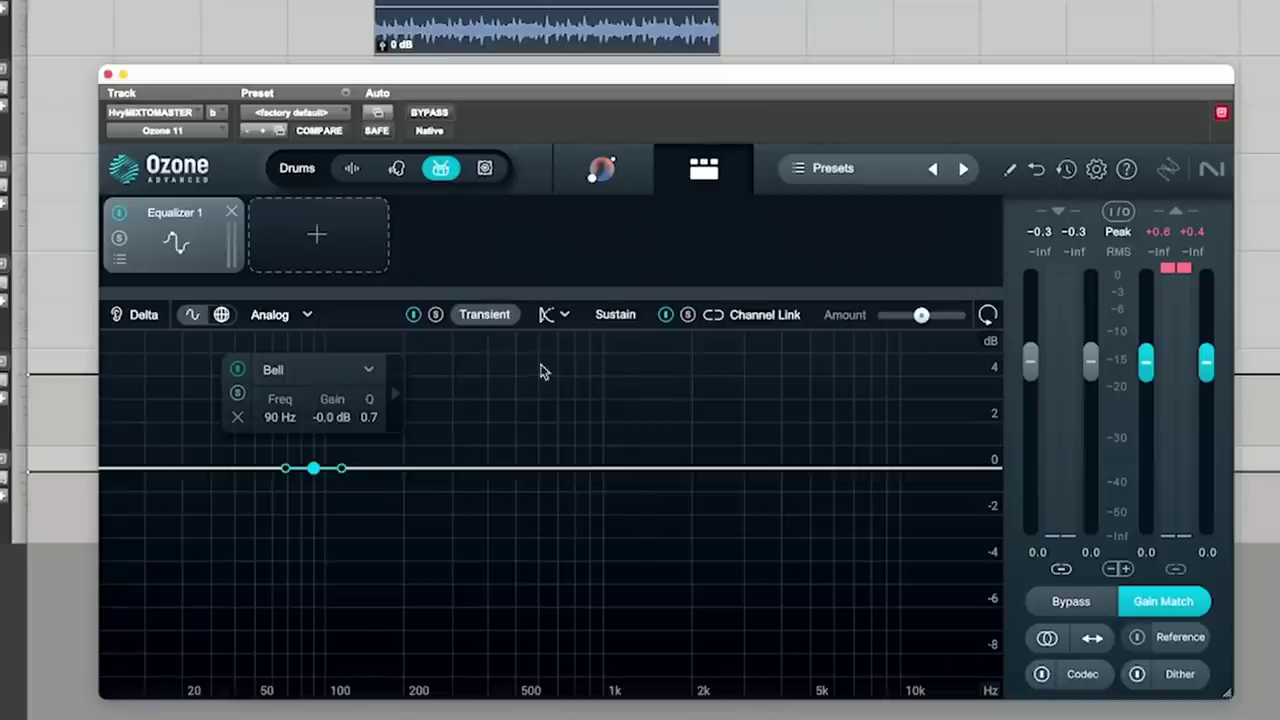
- Play the mix, boost the drums 5.6 dB near 95 Hz, A/B it, then reposition the bell
{"action": "key", "text": "space"}
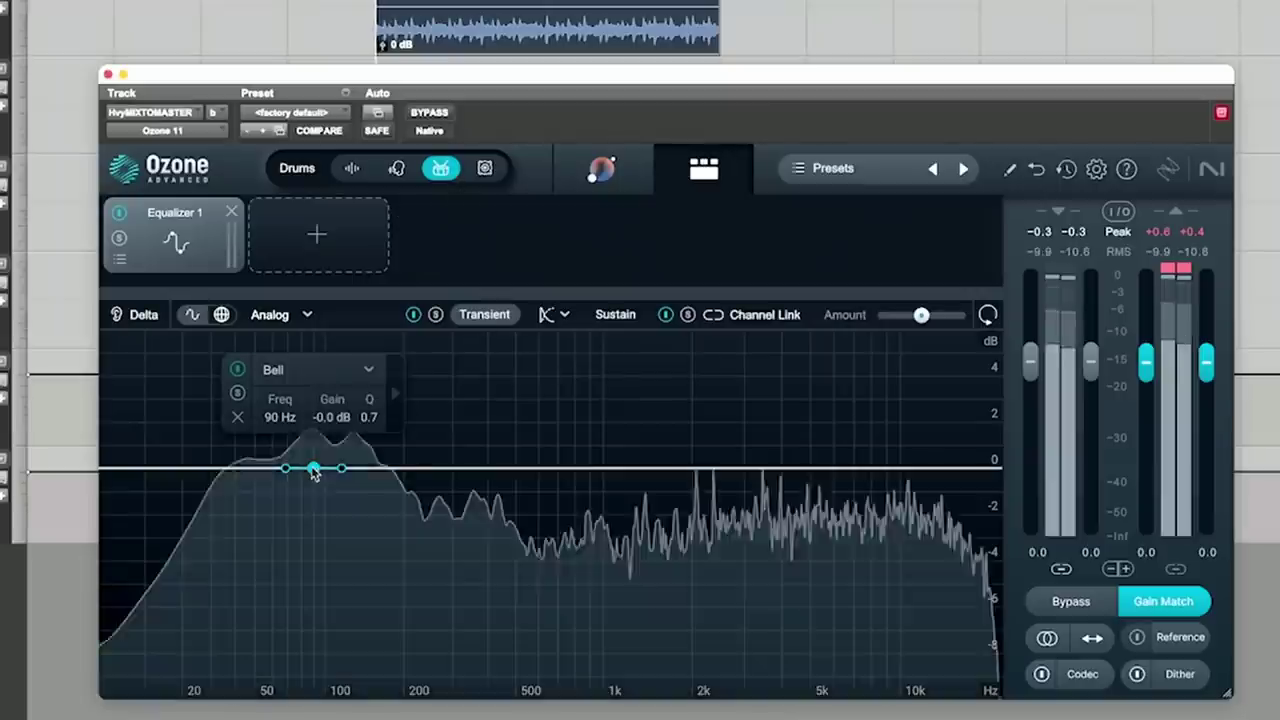
{"action": "left_click_drag", "start_coordinate": [313, 468], "coordinate": [318, 340]}
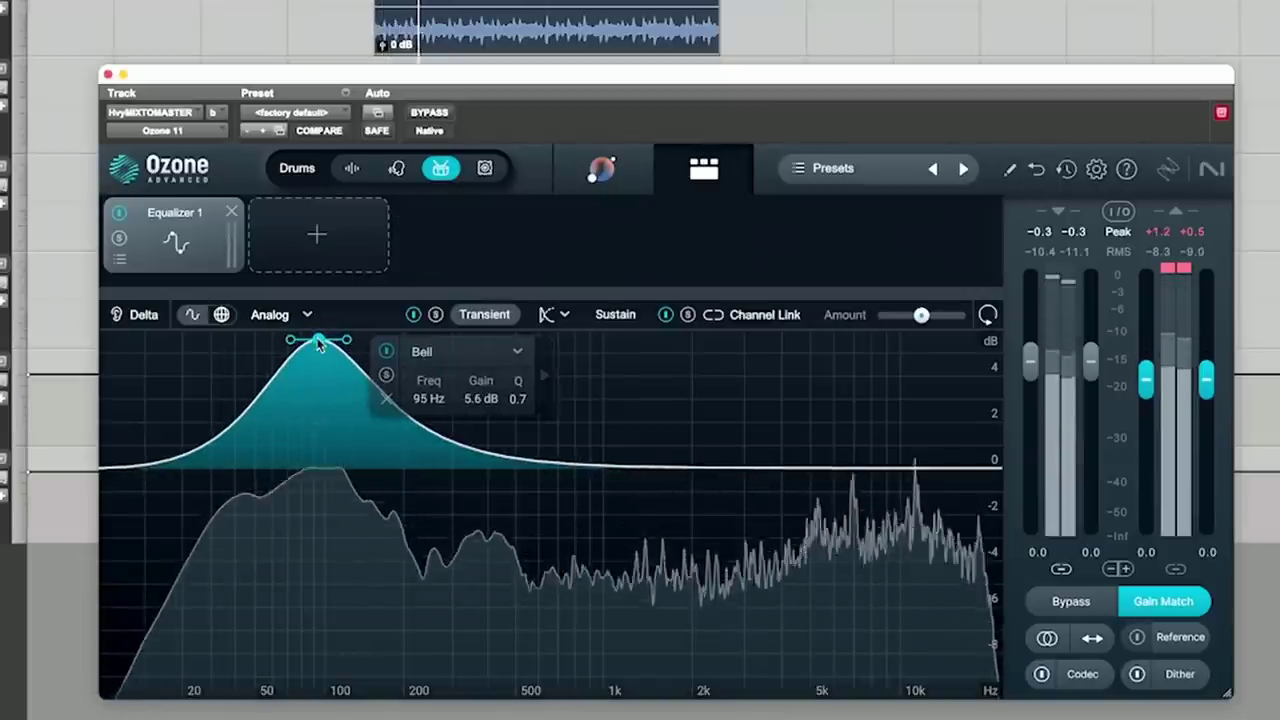
{"action": "left_click", "coordinate": [119, 215]}
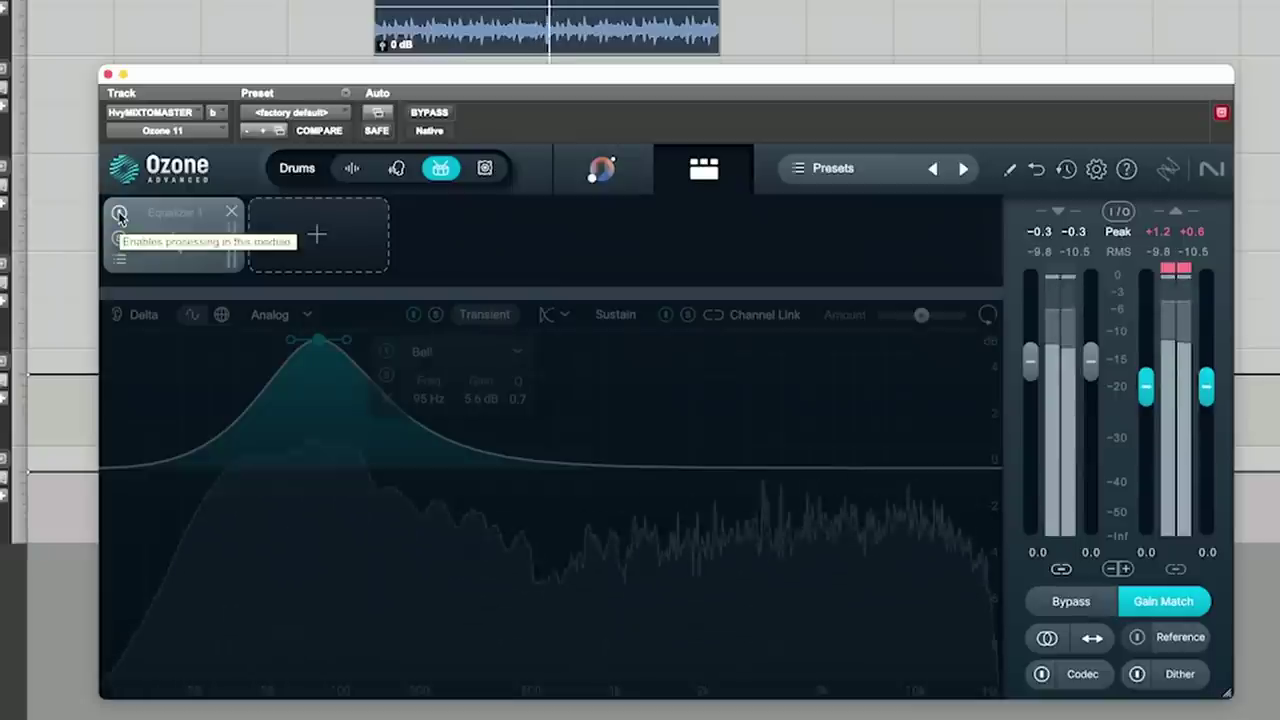
{"action": "left_click", "coordinate": [119, 215]}
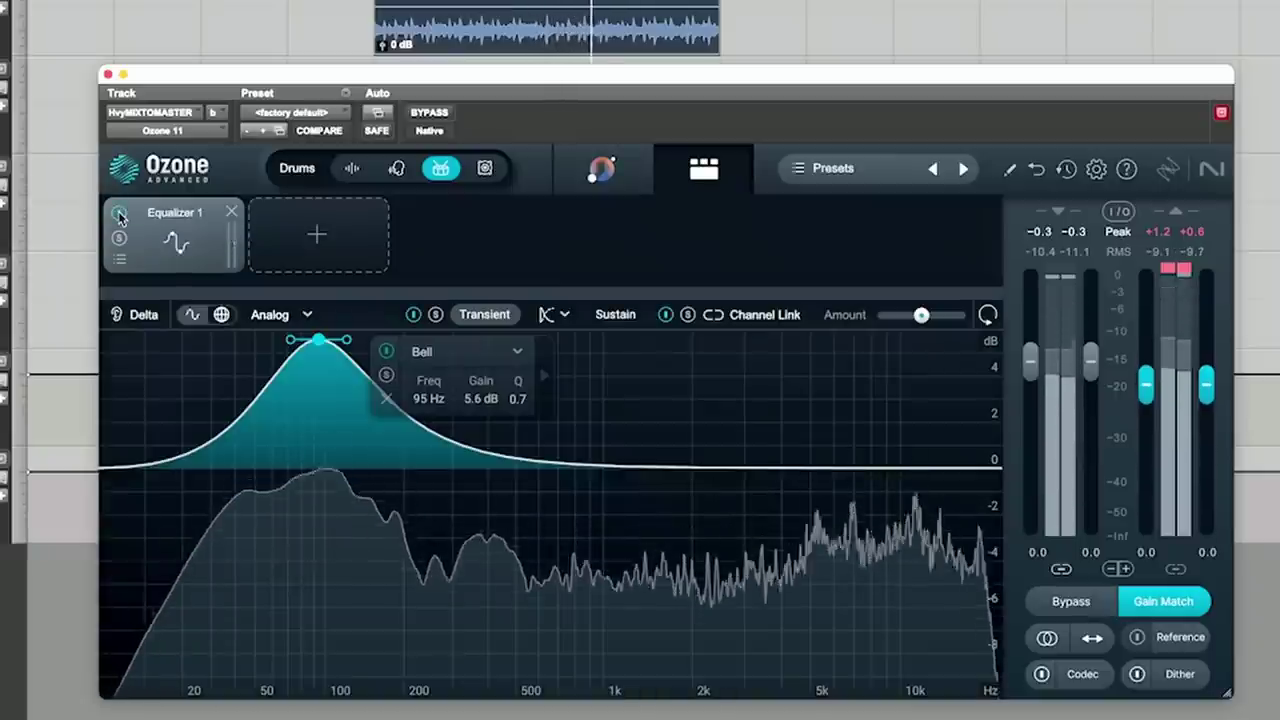
{"action": "mouse_move", "coordinate": [318, 345]}
{"action": "left_mouse_down"}
{"action": "mouse_move", "coordinate": [651, 342]}
{"action": "mouse_move", "coordinate": [676, 356]}
{"action": "mouse_move", "coordinate": [322, 357]}
{"action": "left_mouse_up"}
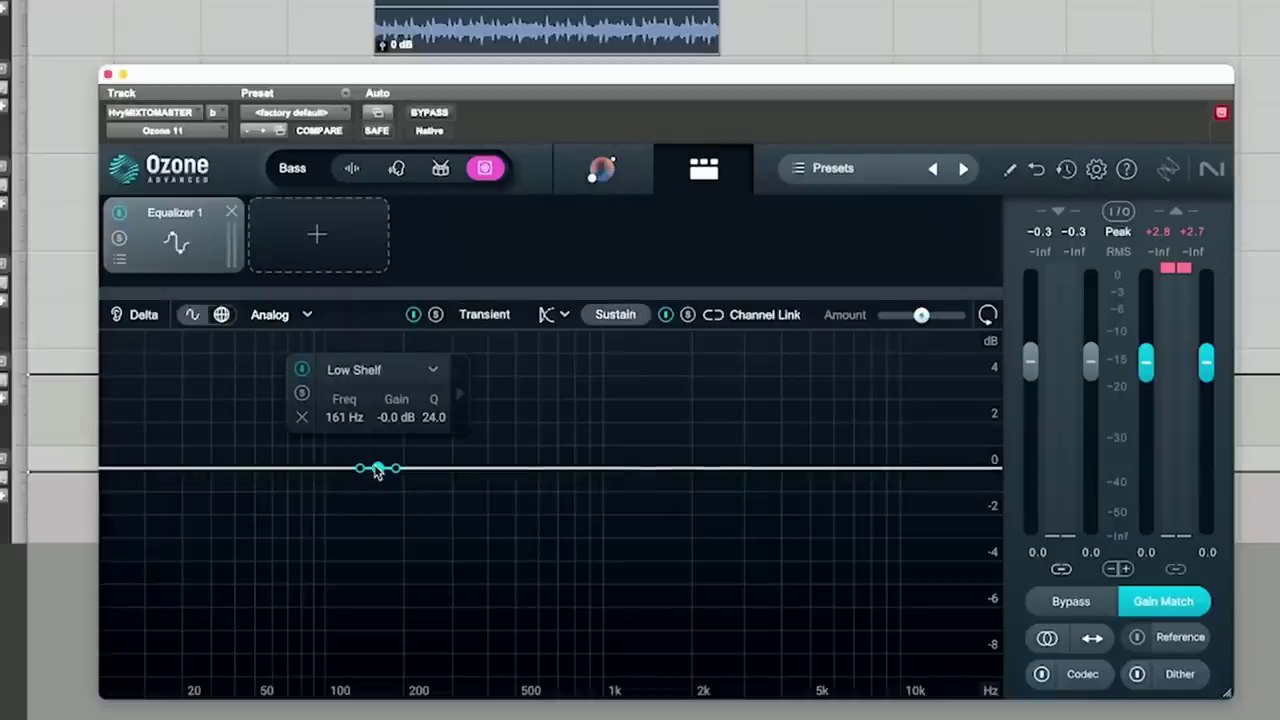
- Raise a sustain low shelf on the bass and compare it with Equalizer 1 bypassed
{"action": "left_click_drag", "start_coordinate": [377, 468], "coordinate": [641, 391]}
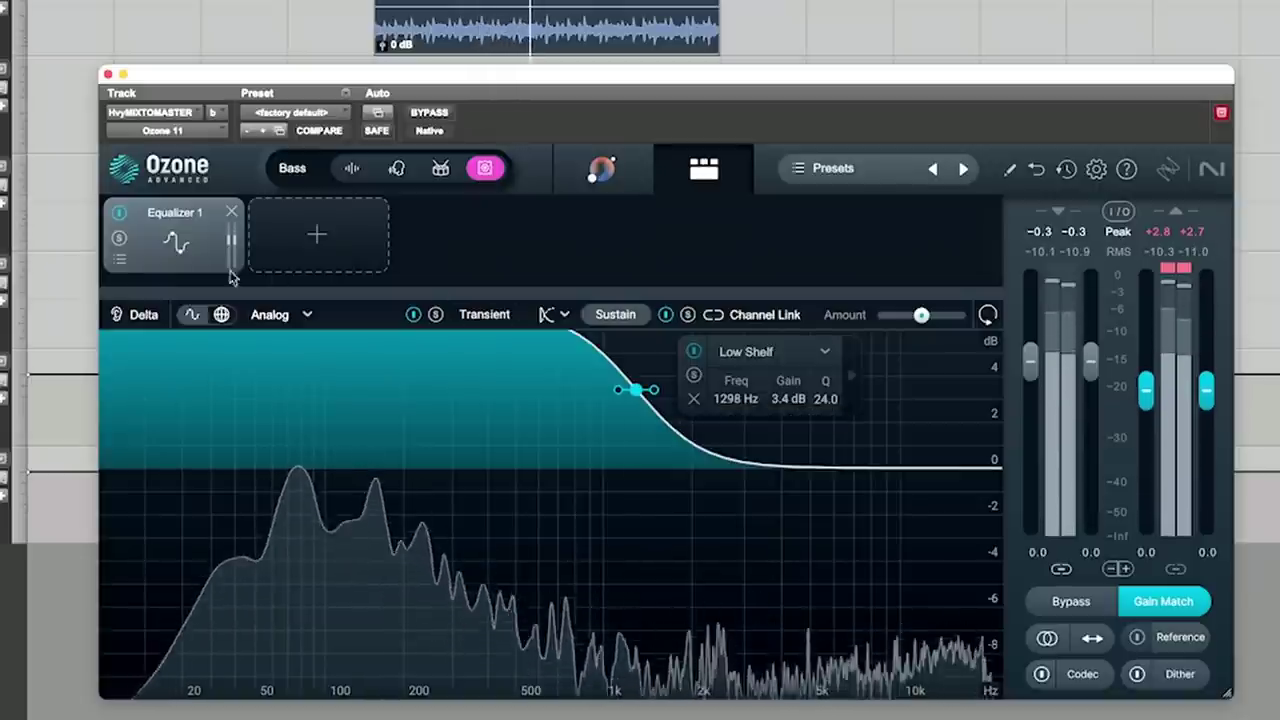
{"action": "left_click", "coordinate": [120, 215]}
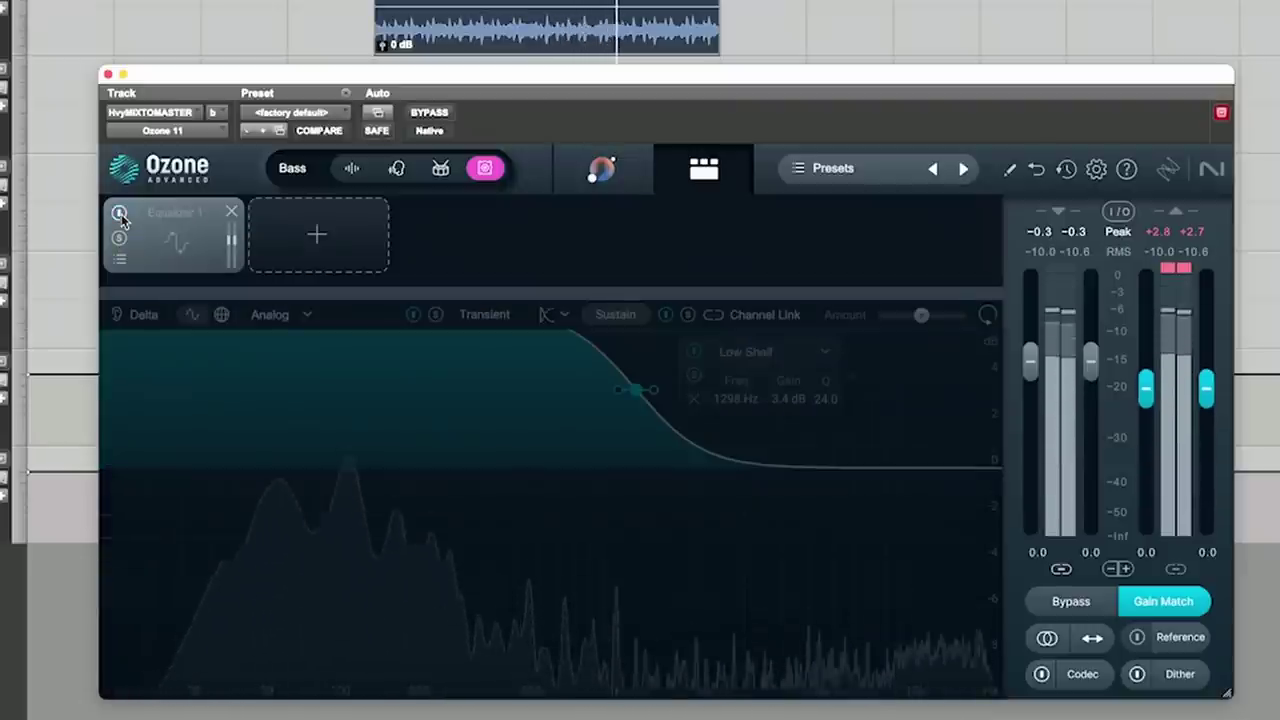
{"action": "left_click", "coordinate": [120, 215]}
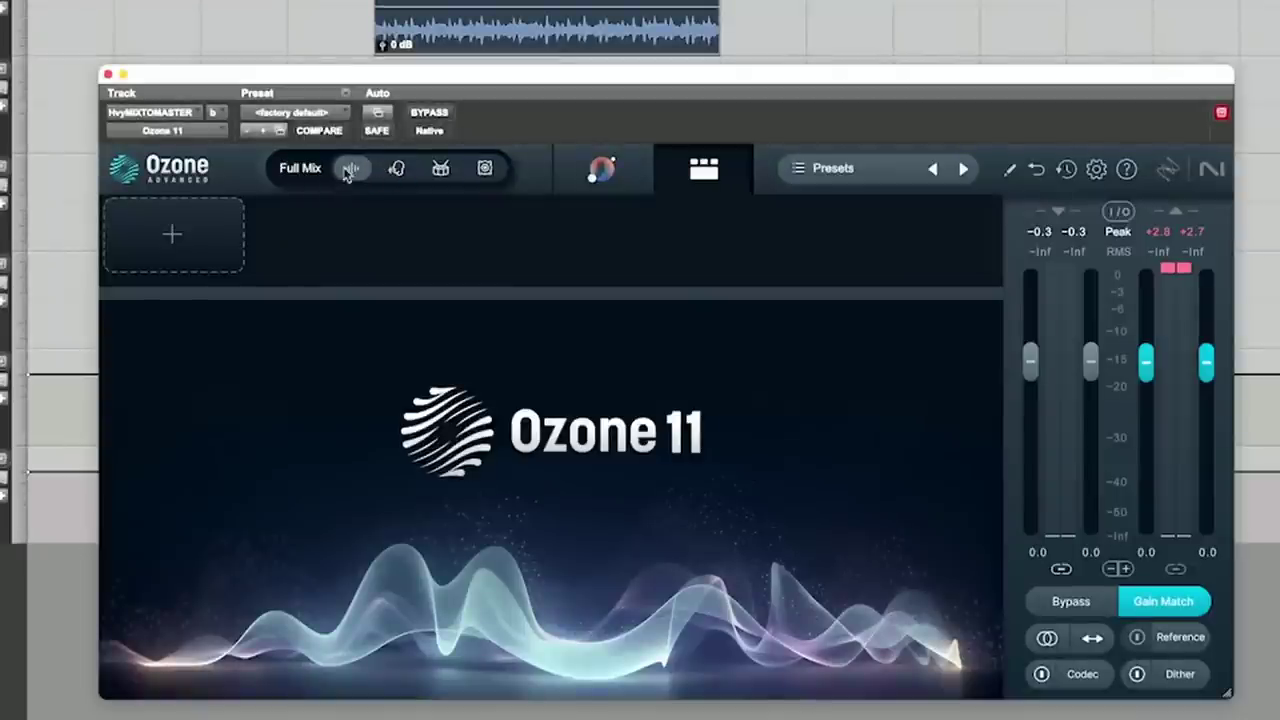
- Run the Assistant on the mix with the Rock target and view its resulting module chain
{"action": "left_click", "coordinate": [600, 177]}
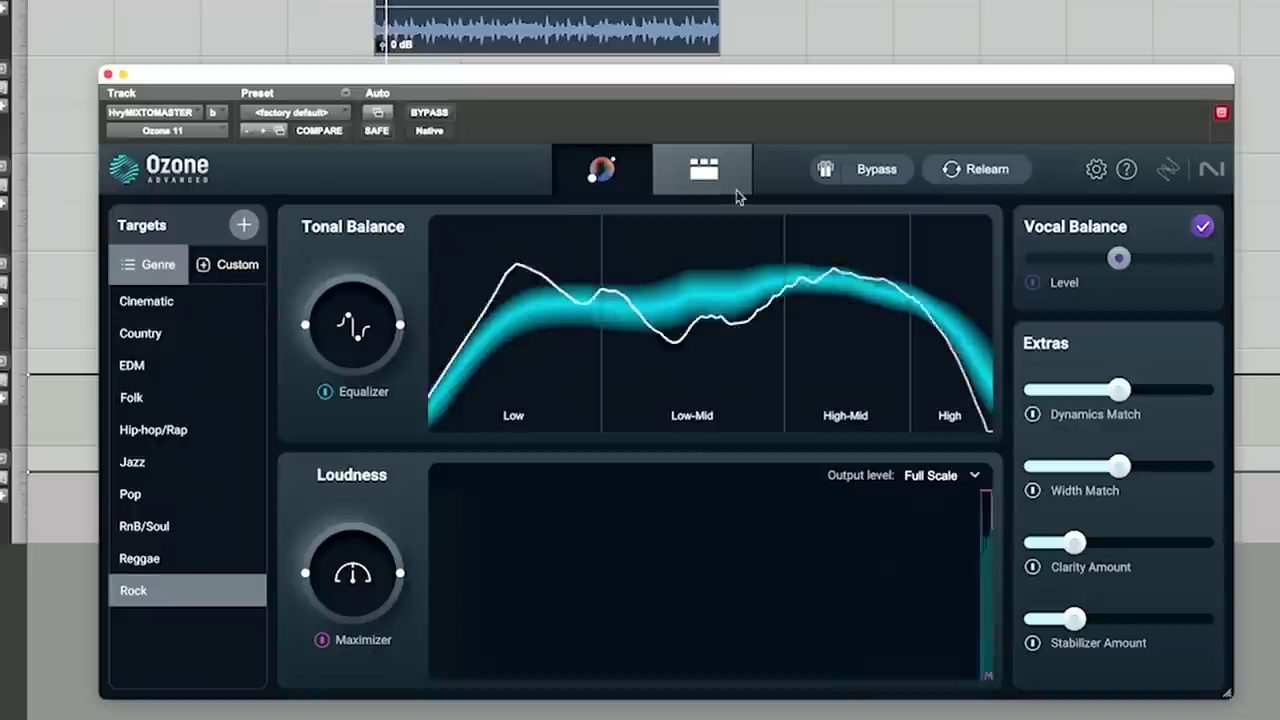
{"action": "left_click", "coordinate": [703, 168]}
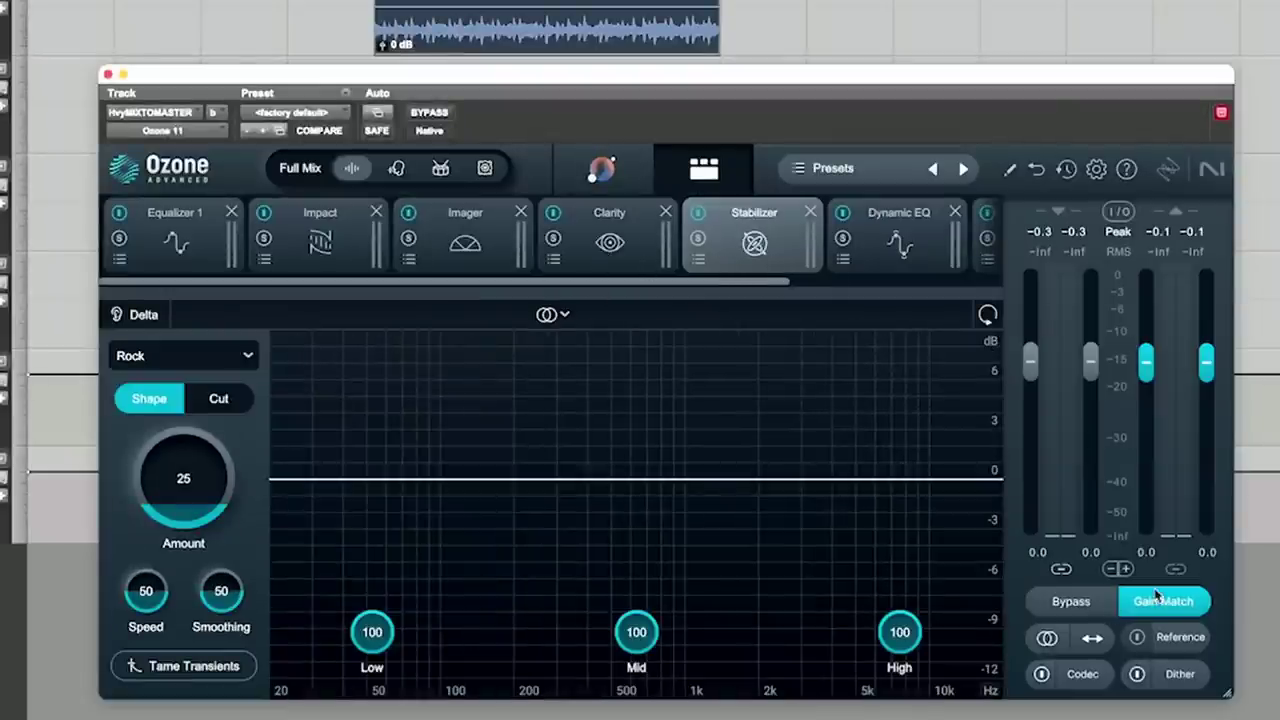
- Play the mix and A/B the Assistant chain against full bypass, leaving processing bypassed
{"action": "key", "text": "space"}
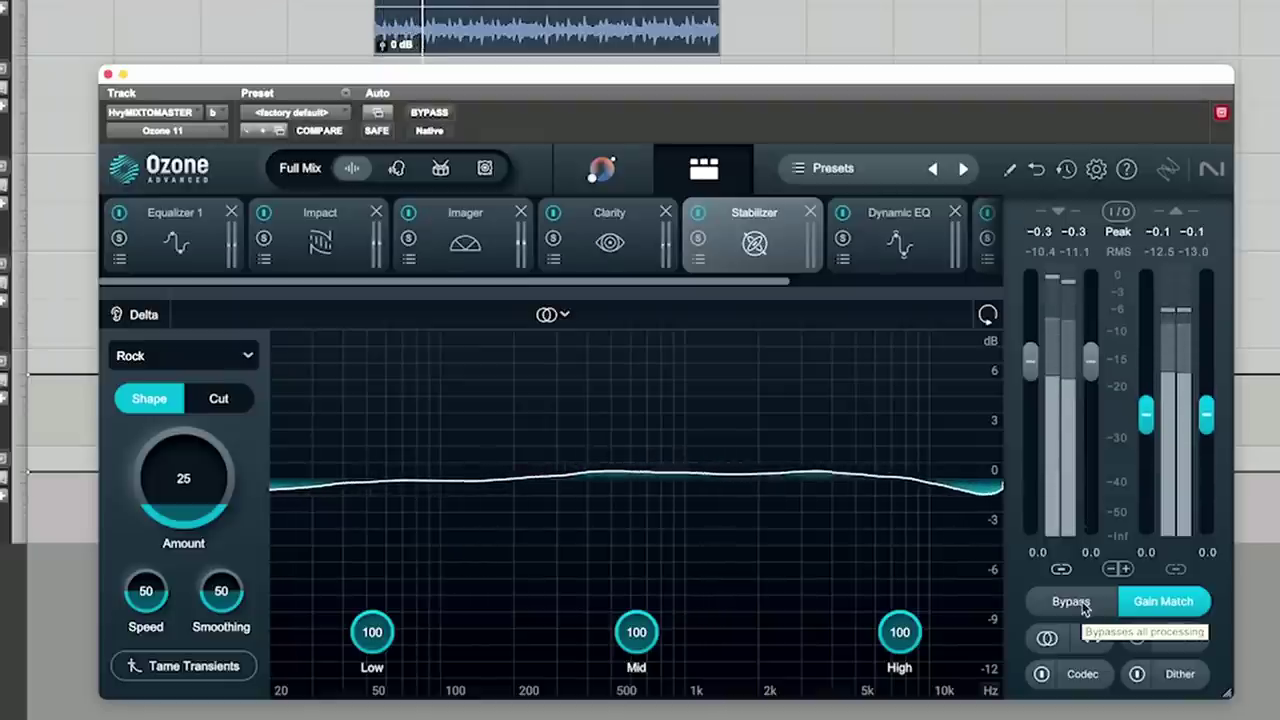
{"action": "left_click", "coordinate": [1072, 601]}
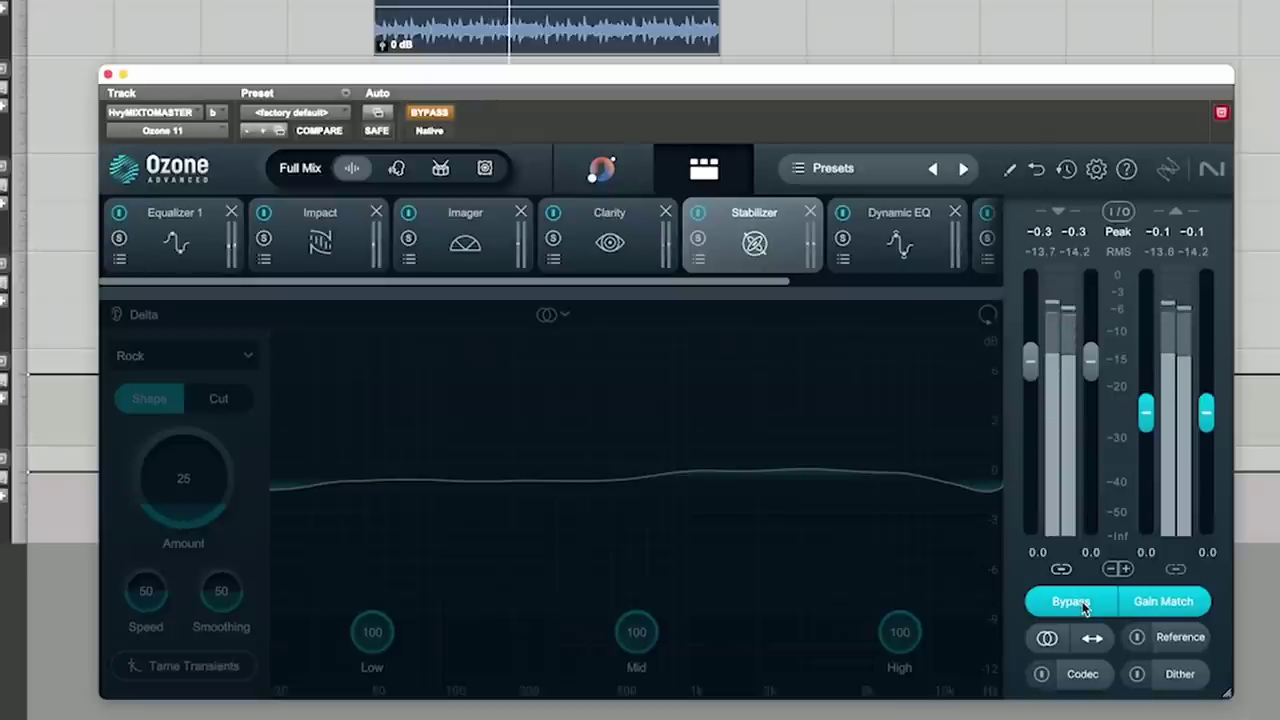
{"action": "left_click", "coordinate": [1072, 601]}
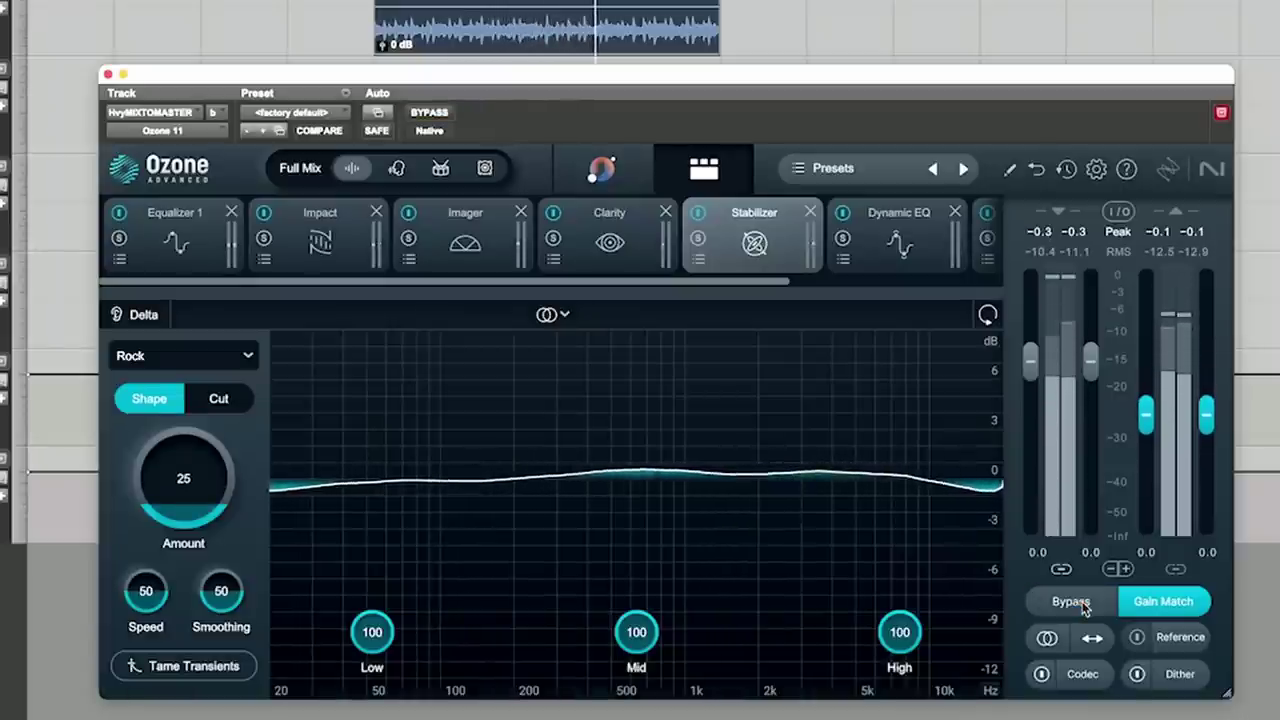
{"action": "left_click", "coordinate": [1083, 603]}
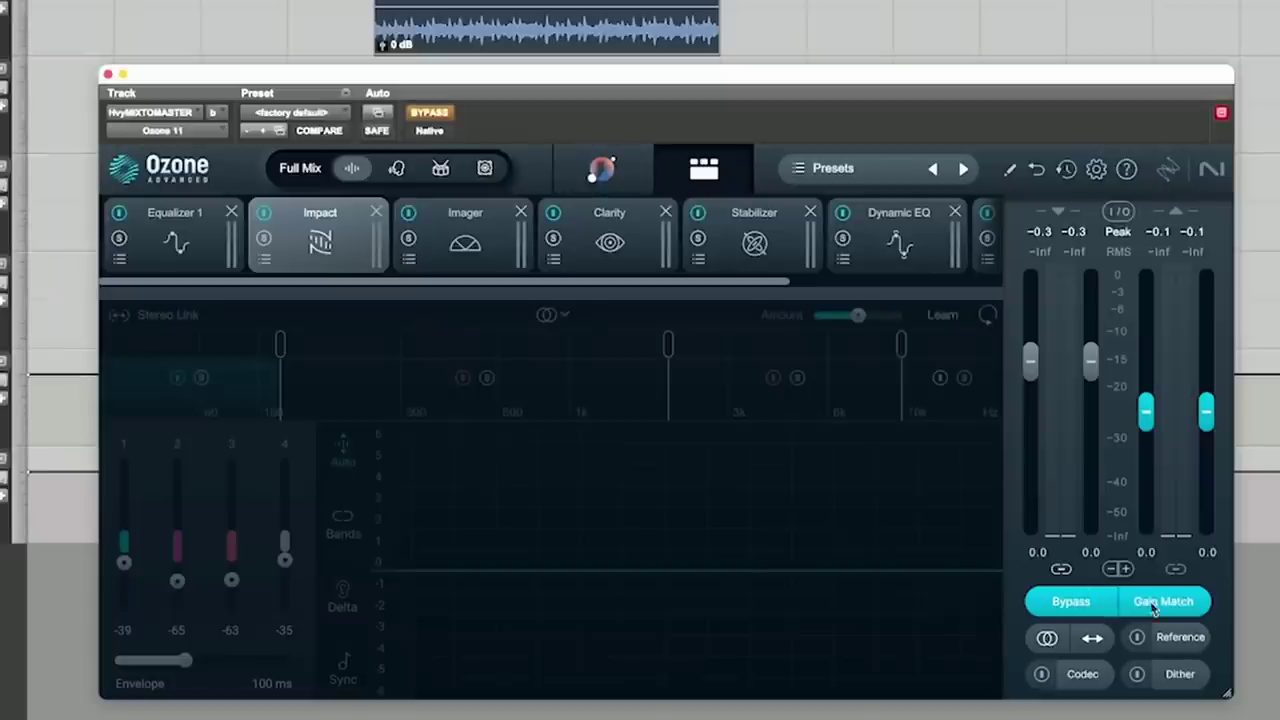
- Re-enable processing and switch off the Imager module
{"action": "left_click", "coordinate": [1090, 605]}
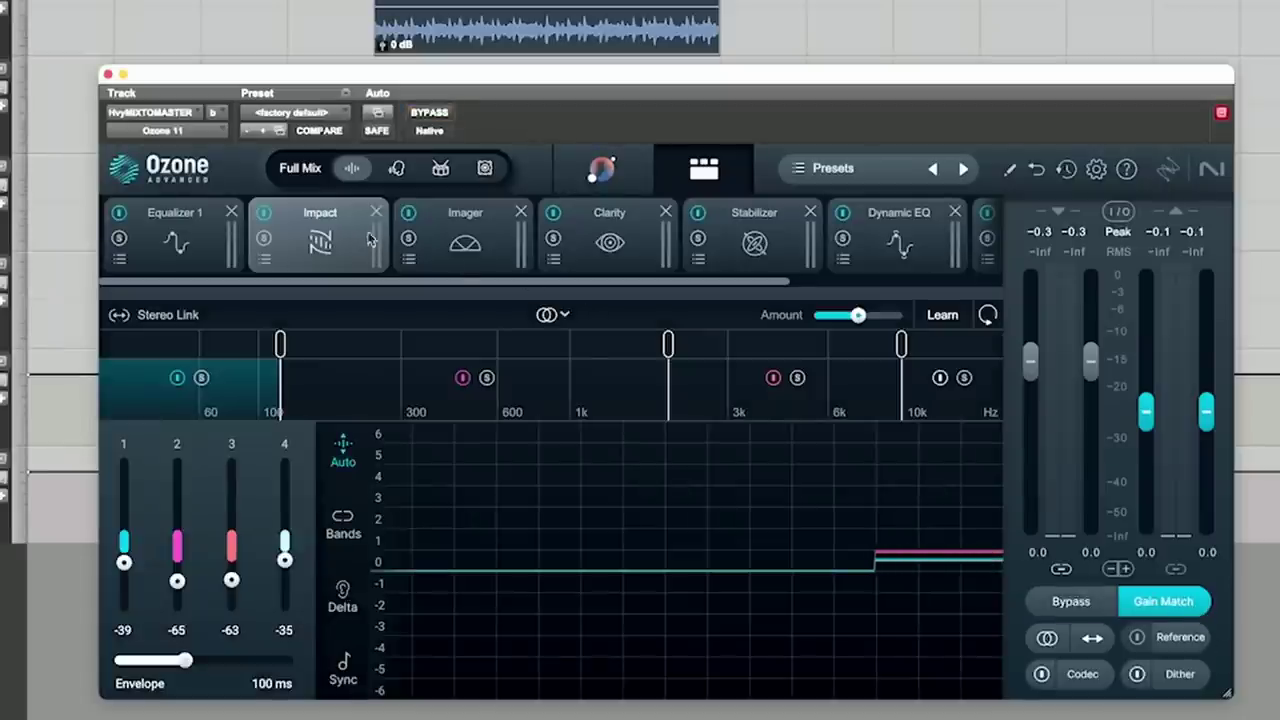
{"action": "left_click", "coordinate": [437, 238]}
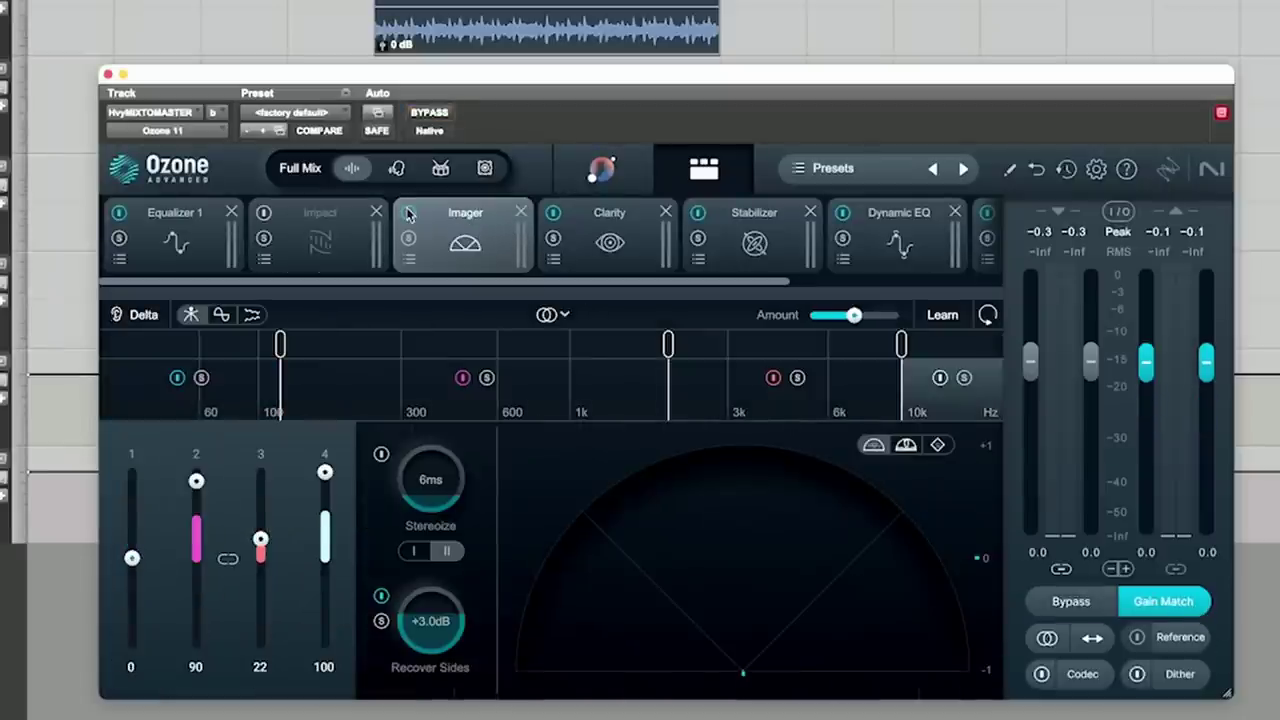
{"action": "left_click", "coordinate": [408, 214]}
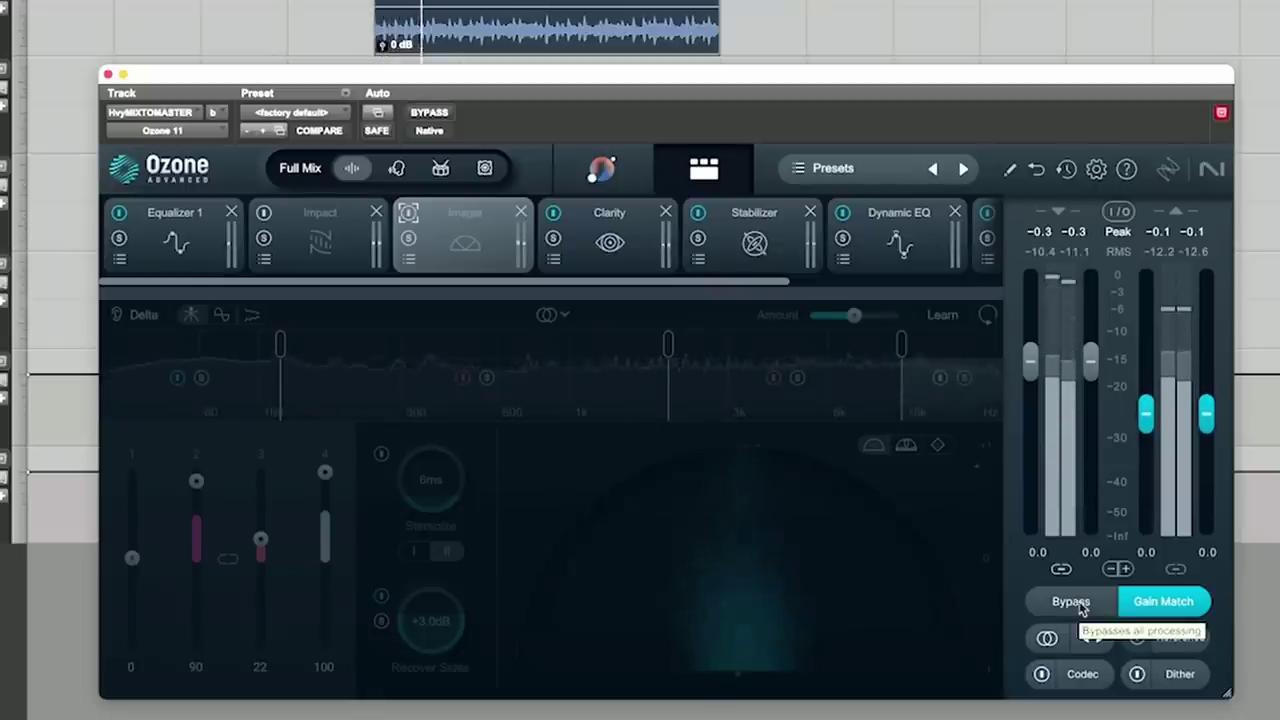
- A/B the trimmed chain against bypass, ending with processing engaged
{"action": "left_click", "coordinate": [1080, 605]}
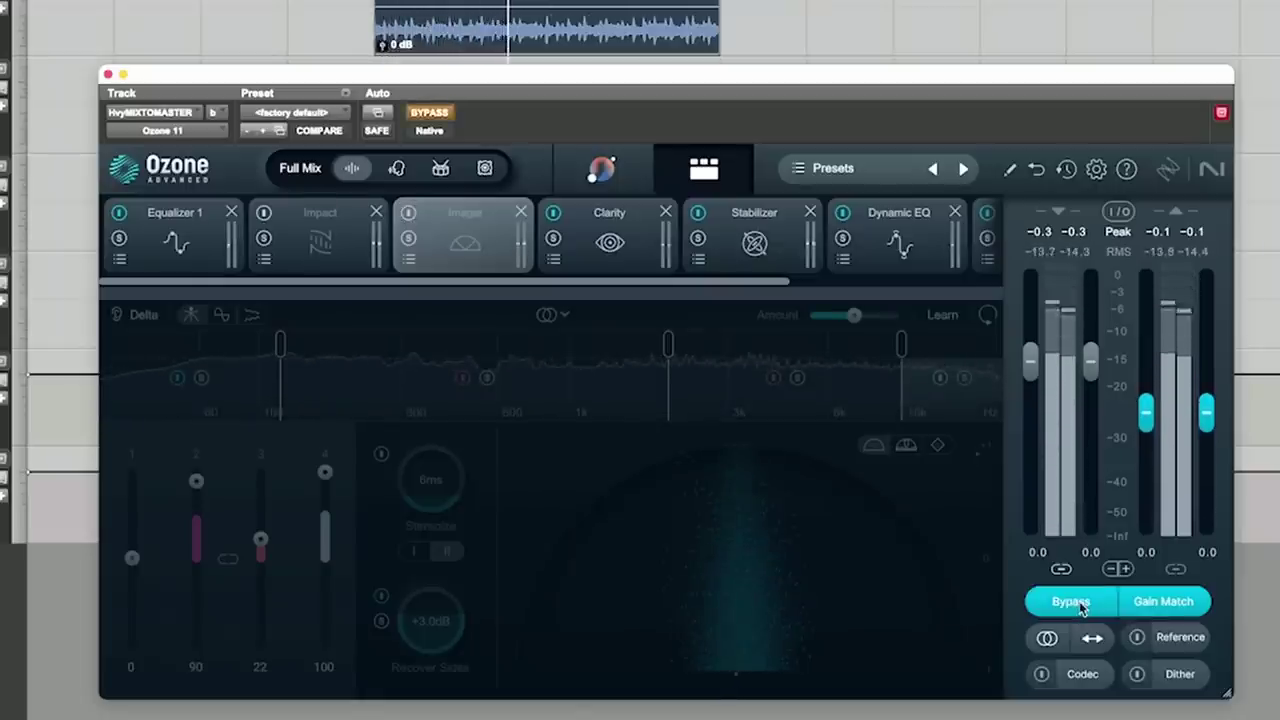
{"action": "left_click", "coordinate": [1080, 605]}
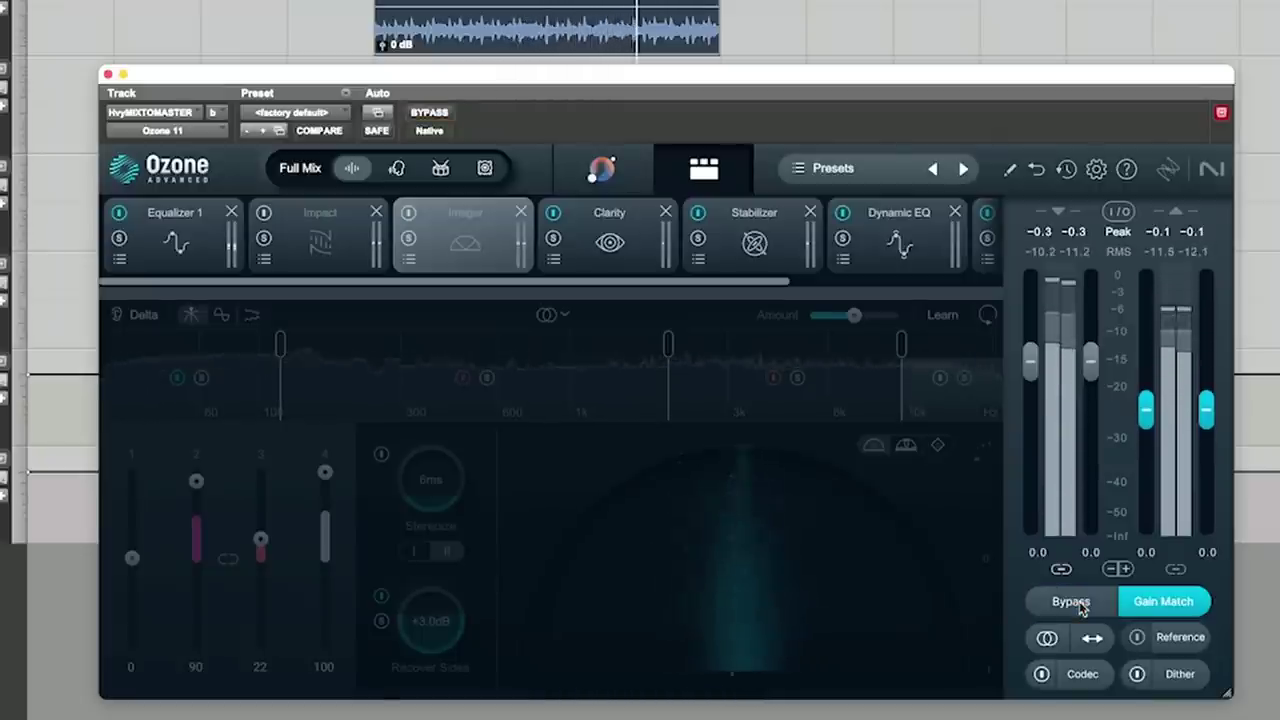
{"action": "left_click", "coordinate": [1080, 602]}
{"action": "left_click", "coordinate": [1079, 601]}
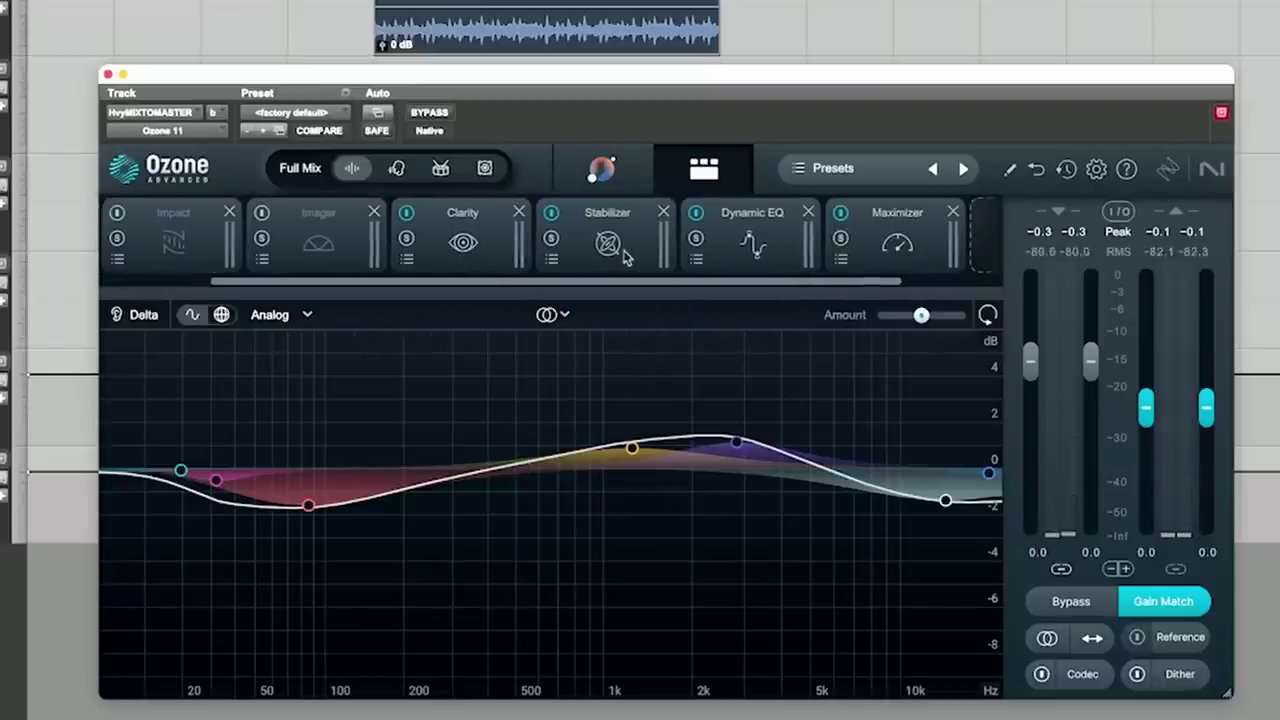
- Check the Dynamic EQ and Stabilizer modules, then A/B the playing mix against bypass
{"action": "left_click", "coordinate": [749, 250]}
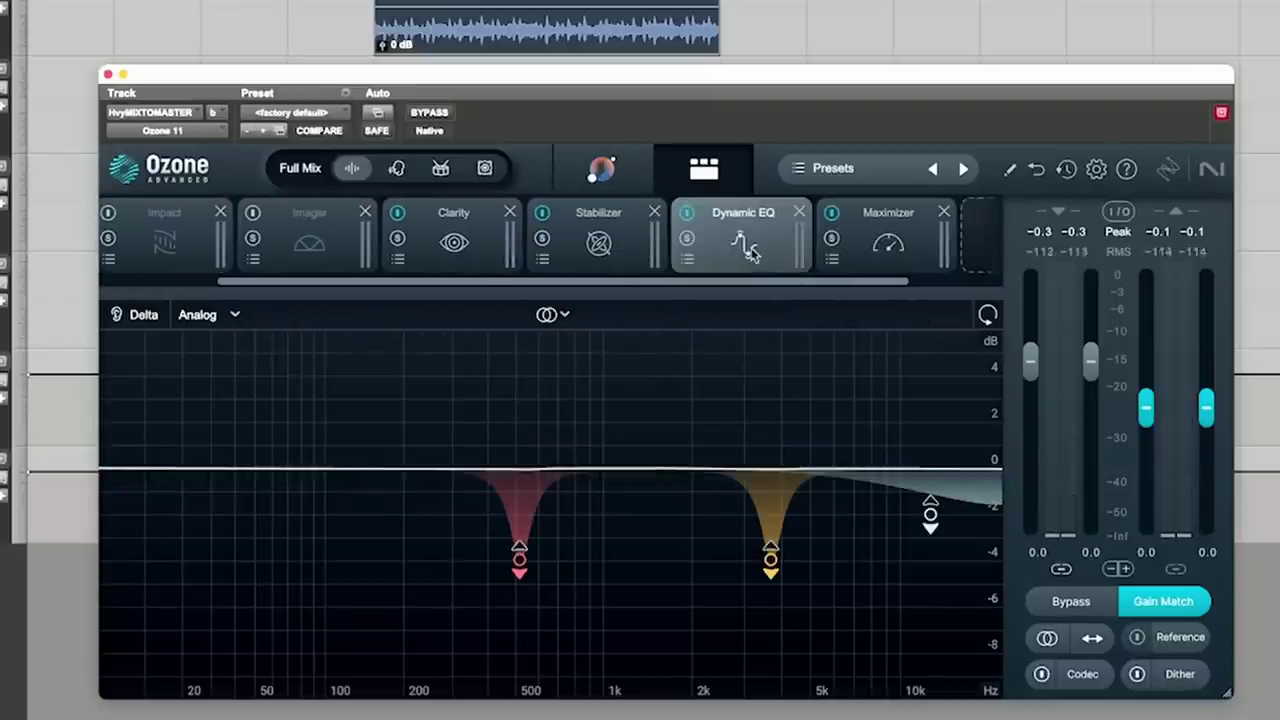
{"action": "left_click", "coordinate": [604, 245]}
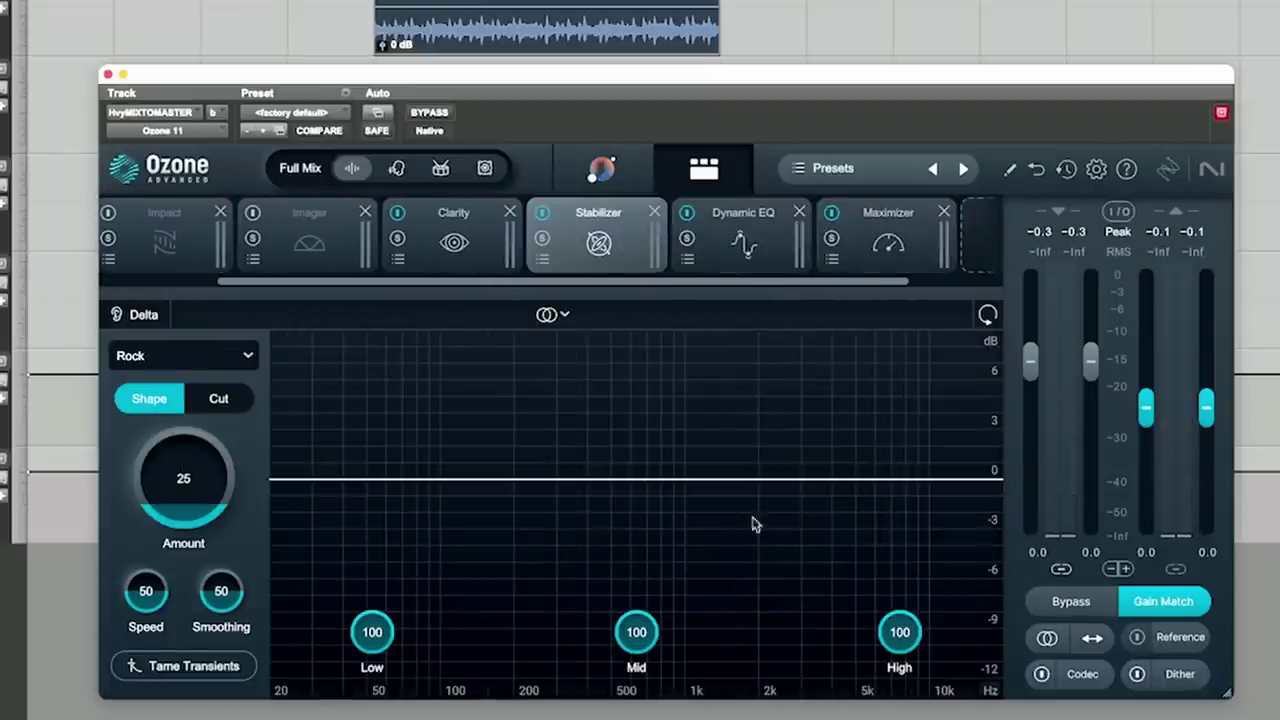
{"action": "key", "text": "space"}
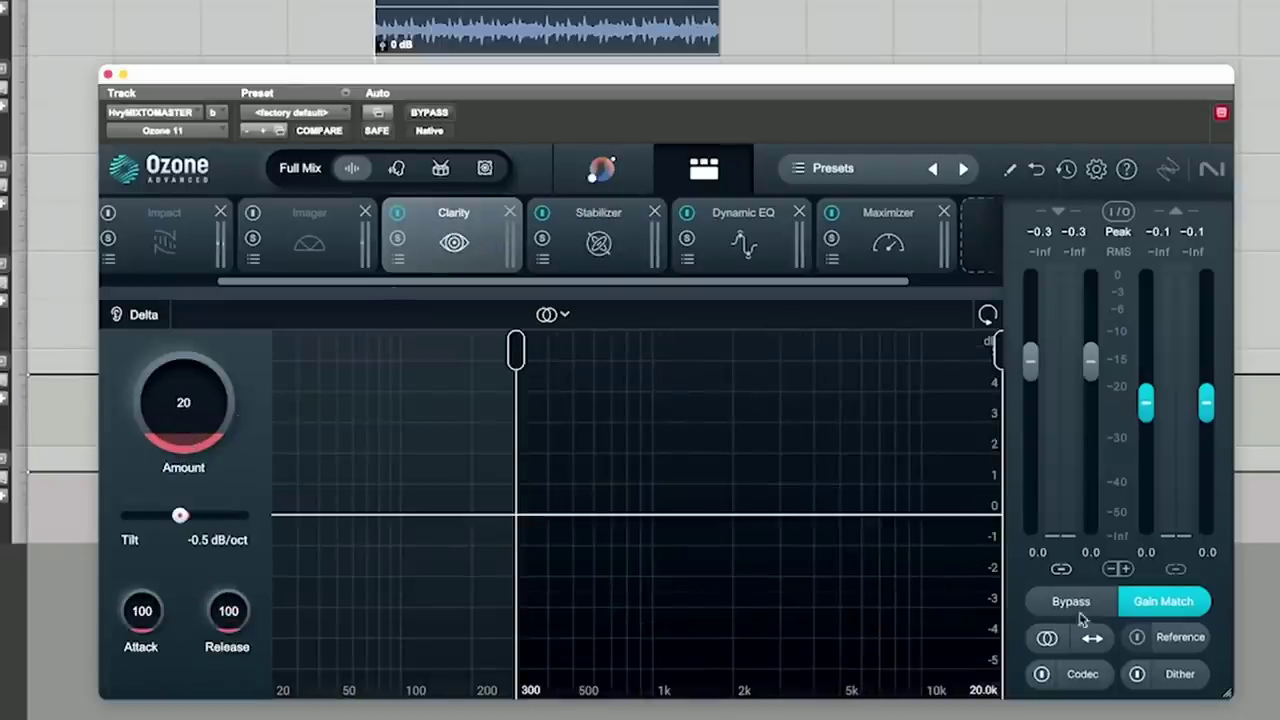
{"action": "key", "text": "space"}
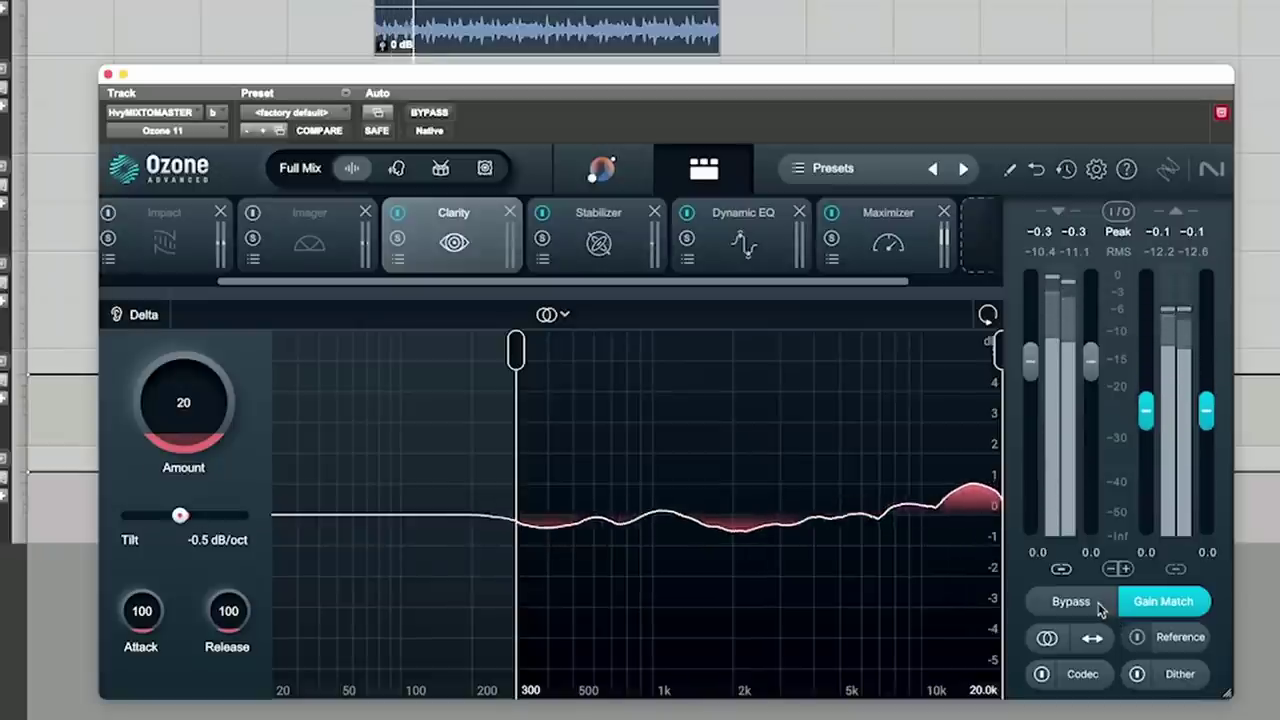
{"action": "left_click", "coordinate": [1099, 606]}
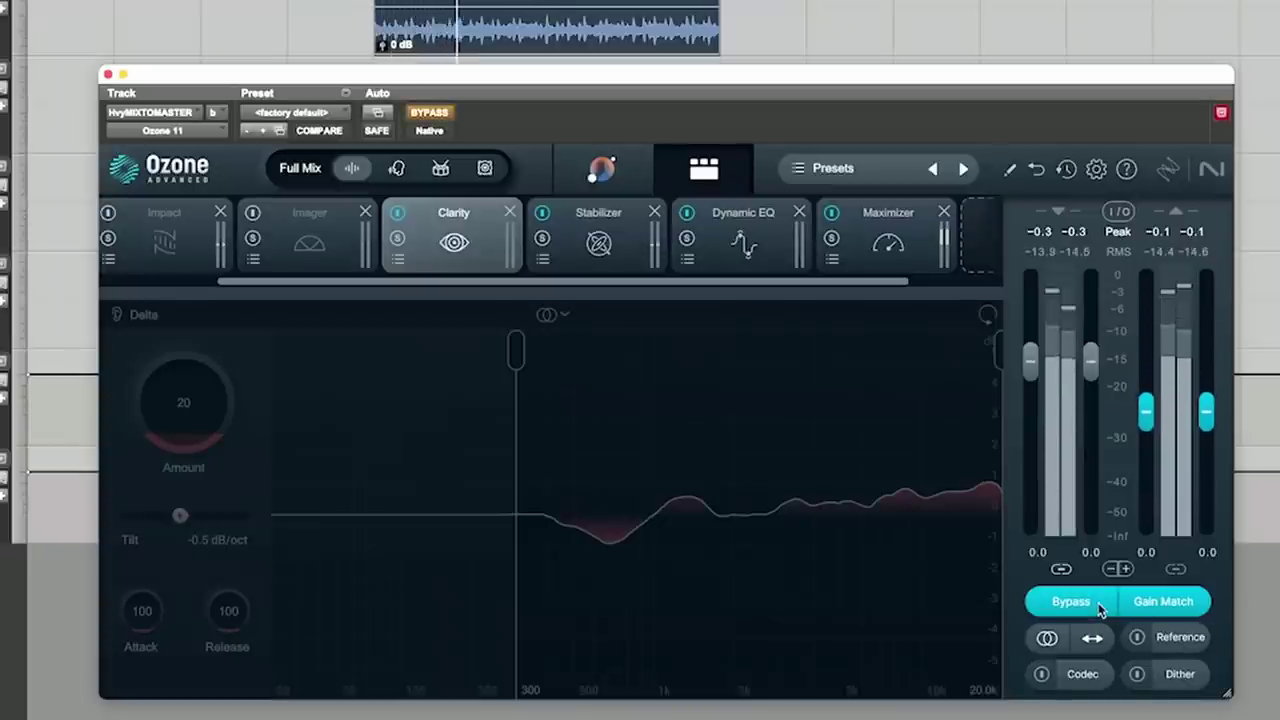
{"action": "left_click", "coordinate": [1099, 606]}
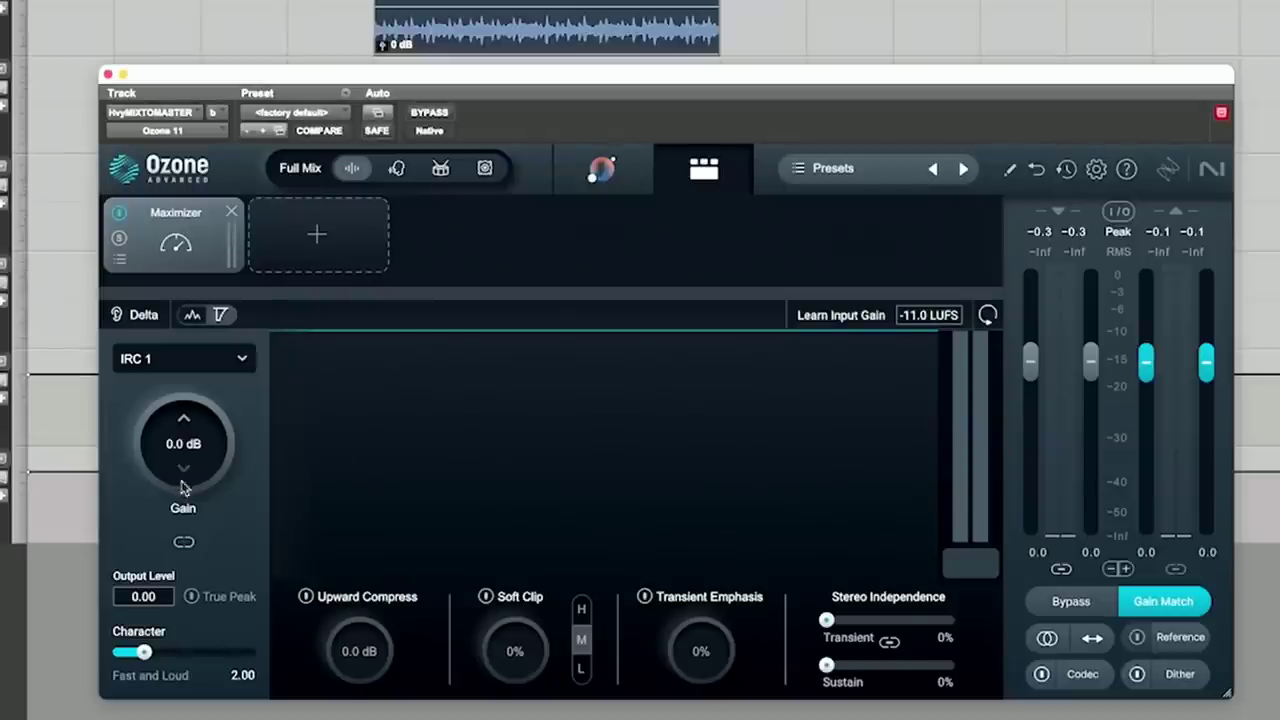
- Open the limiter mode list, then start playback from a chosen point in the mix
{"action": "left_click", "coordinate": [228, 362]}
{"action": "left_click", "coordinate": [544, 20]}
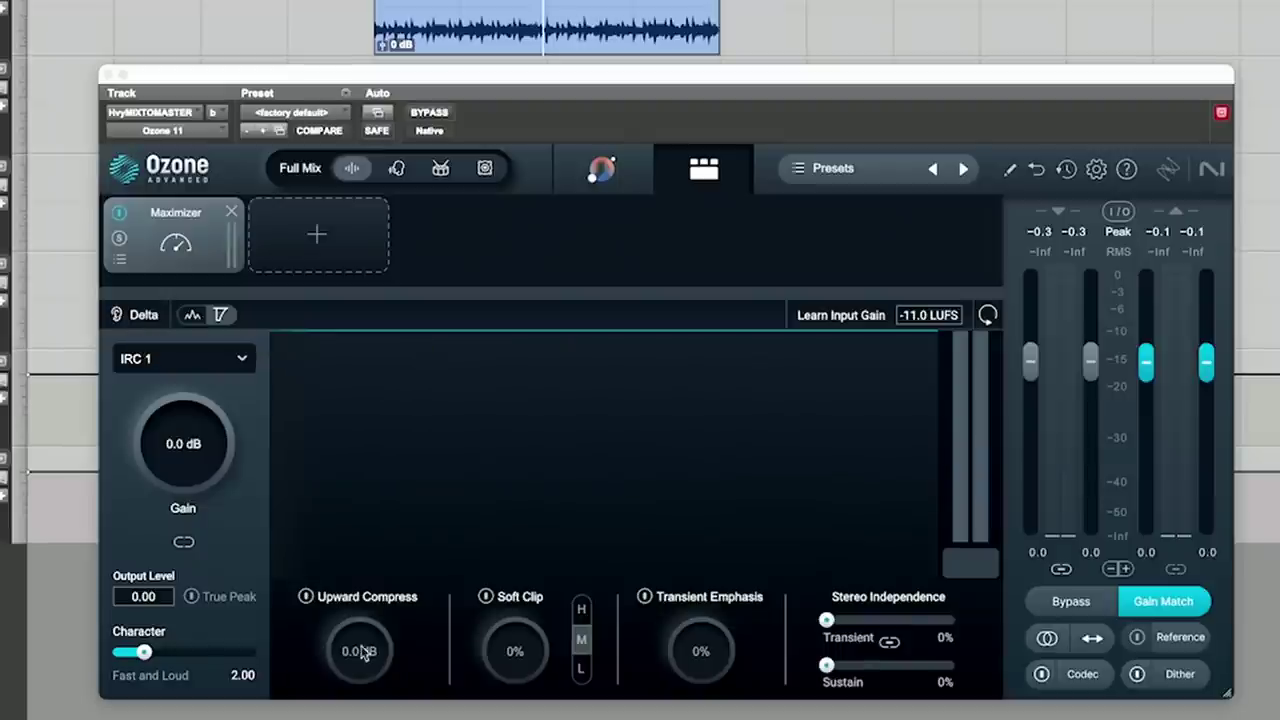
{"action": "key", "text": "space"}
- Enable Upward Compress at +3.3 dB, audition it with Delta, and A/B it on and off
{"action": "left_click", "coordinate": [306, 597]}
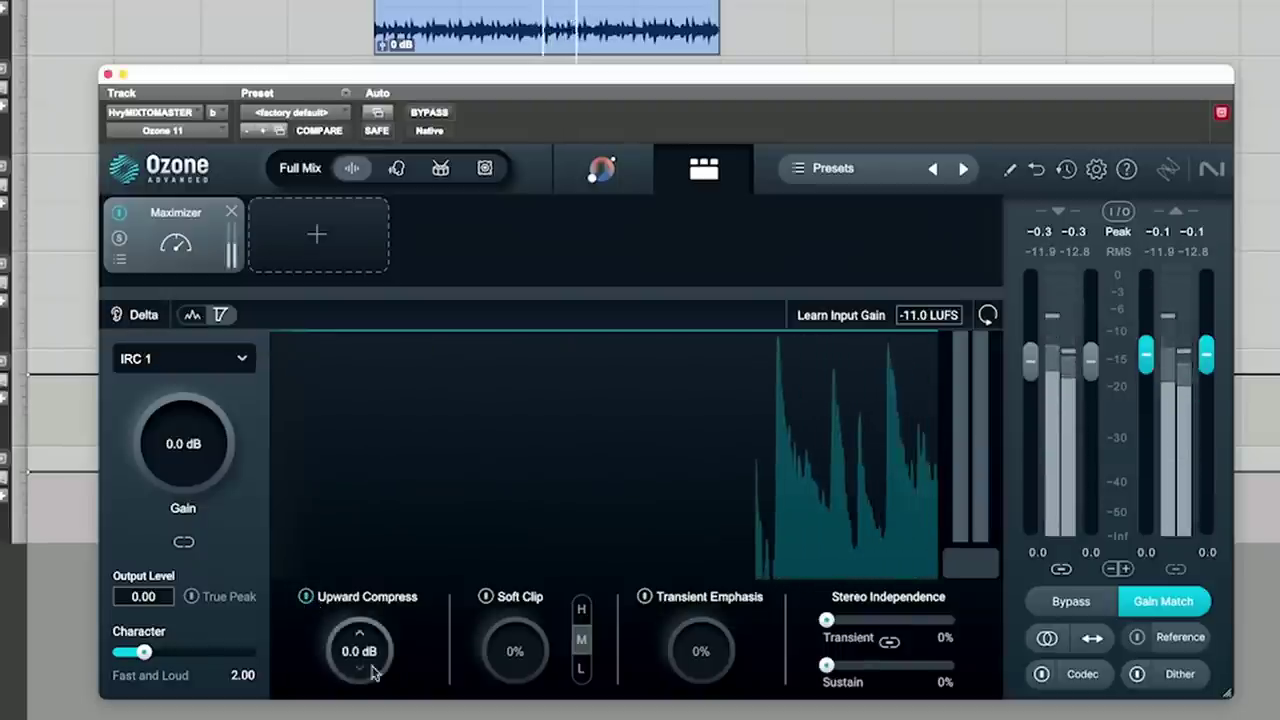
{"action": "left_click_drag", "start_coordinate": [376, 664], "coordinate": [380, 585]}
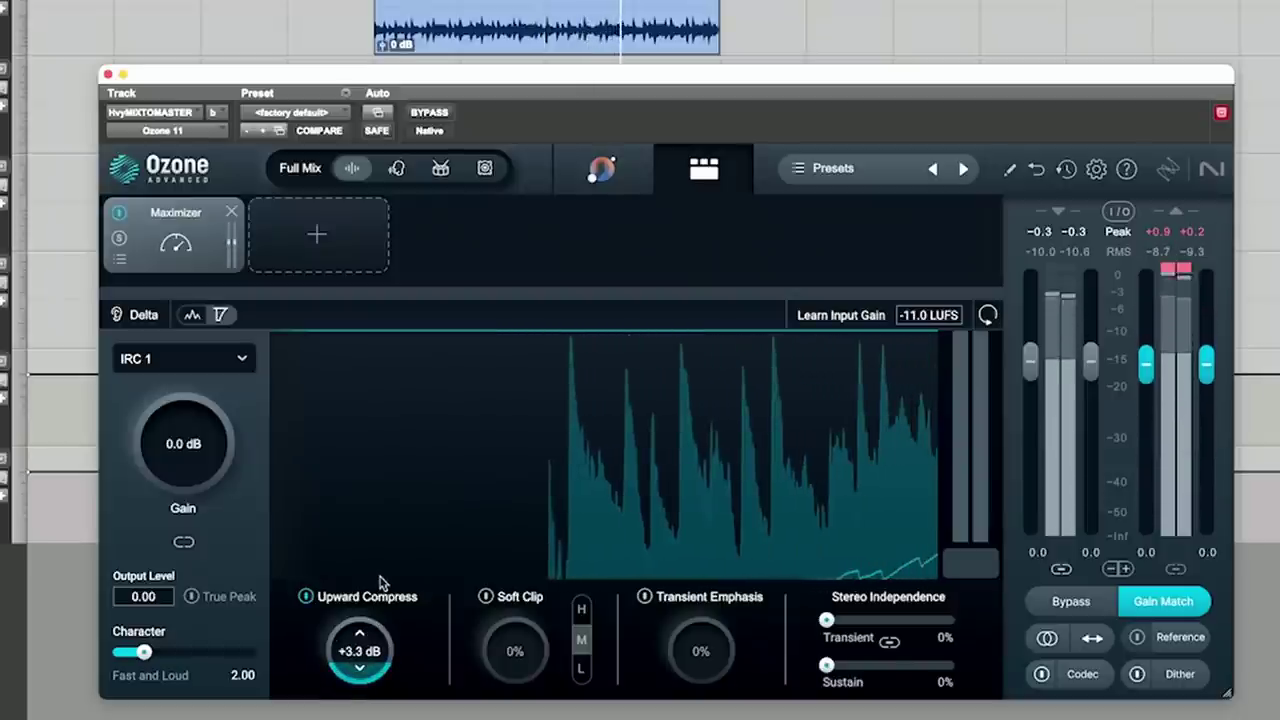
{"action": "left_click", "coordinate": [129, 316]}
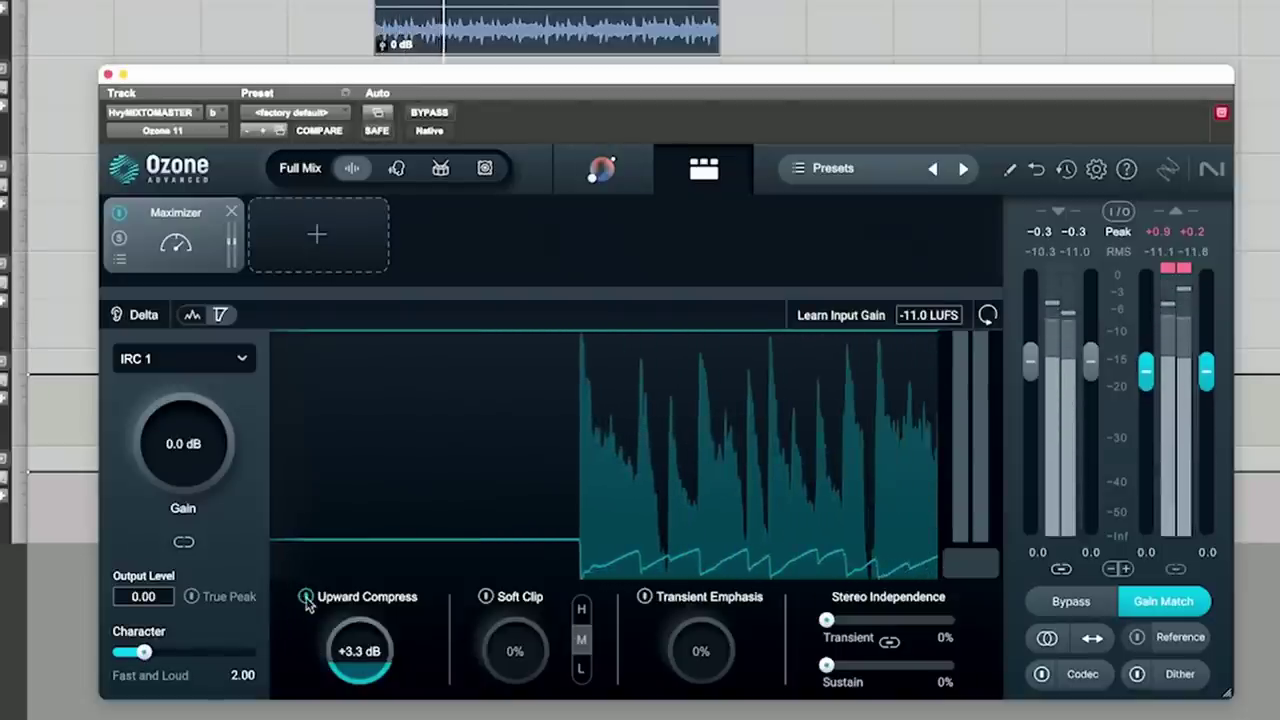
{"action": "left_click", "coordinate": [305, 597]}
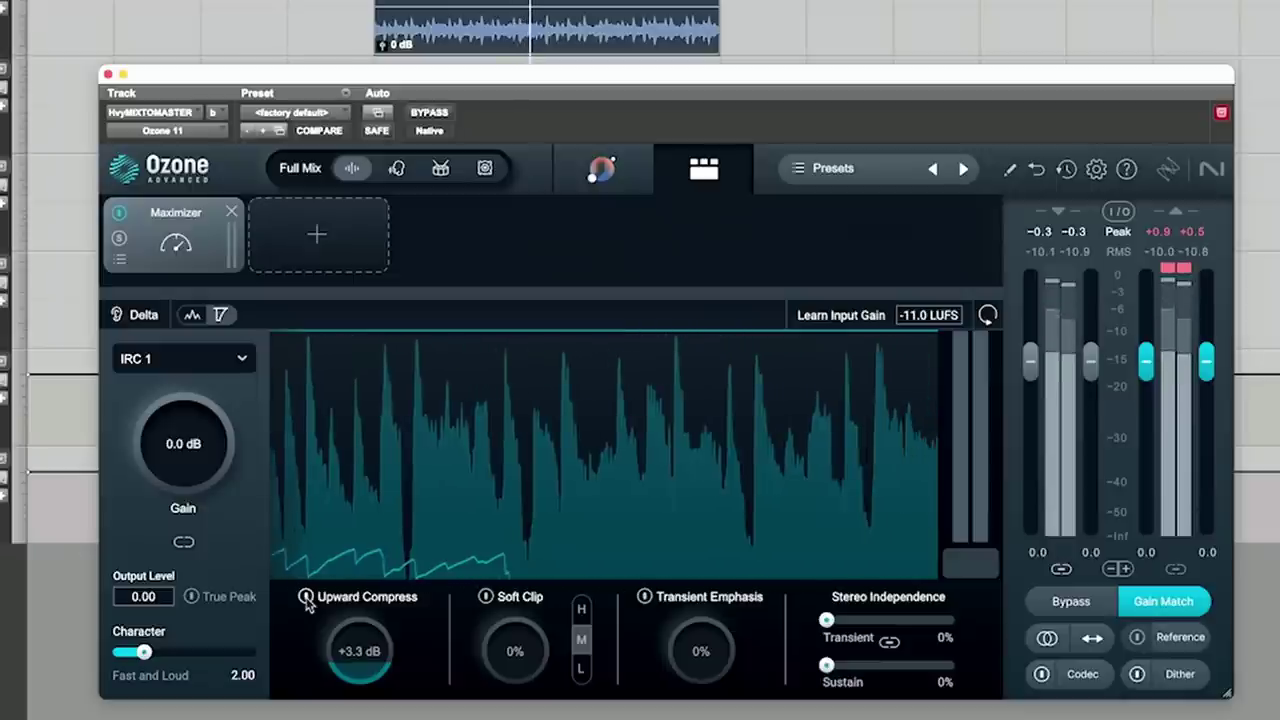
{"action": "left_click", "coordinate": [305, 597]}
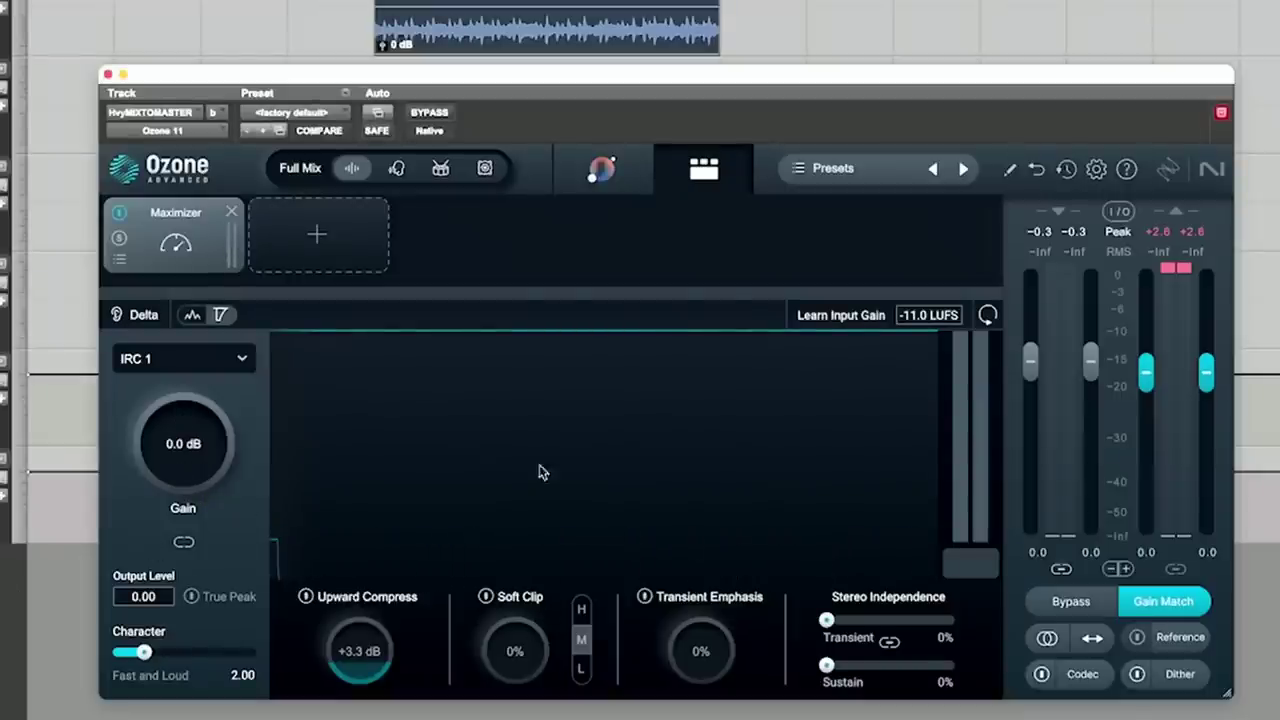
- Add an Equalizer module to the Ozone 11 chain, then reopen the module list
{"action": "left_click", "coordinate": [330, 233]}
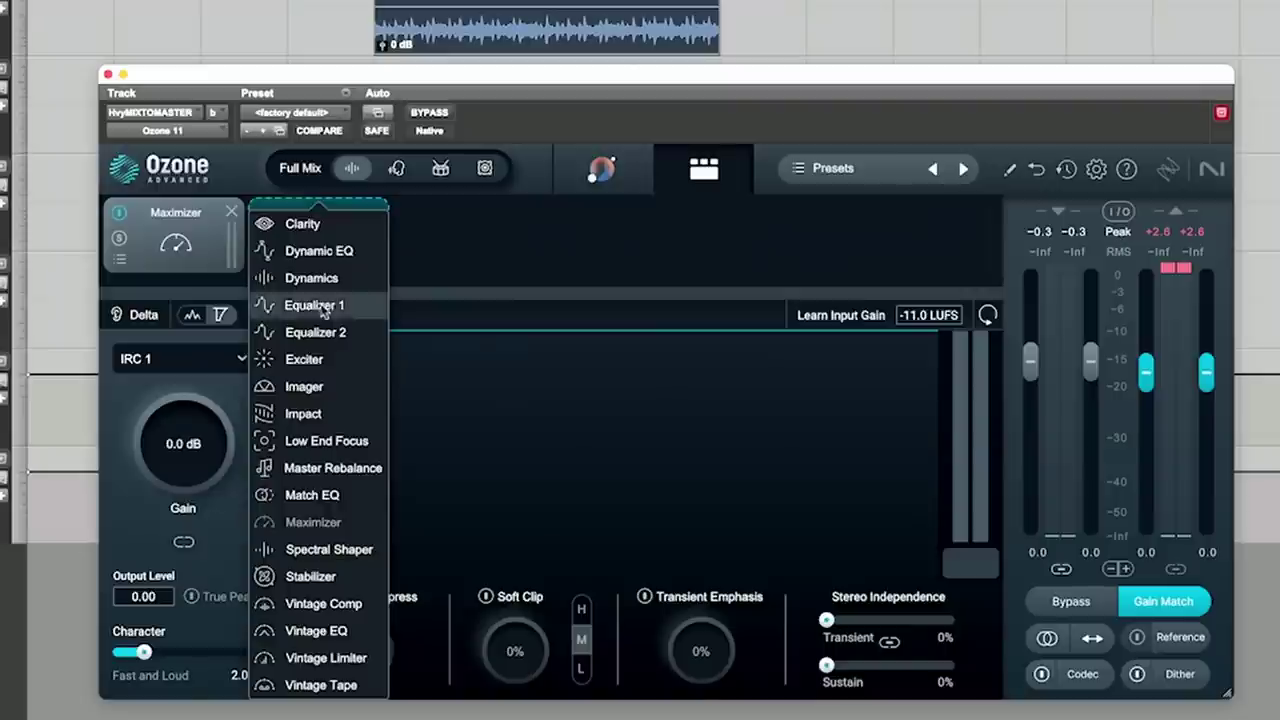
{"action": "left_click", "coordinate": [314, 305]}
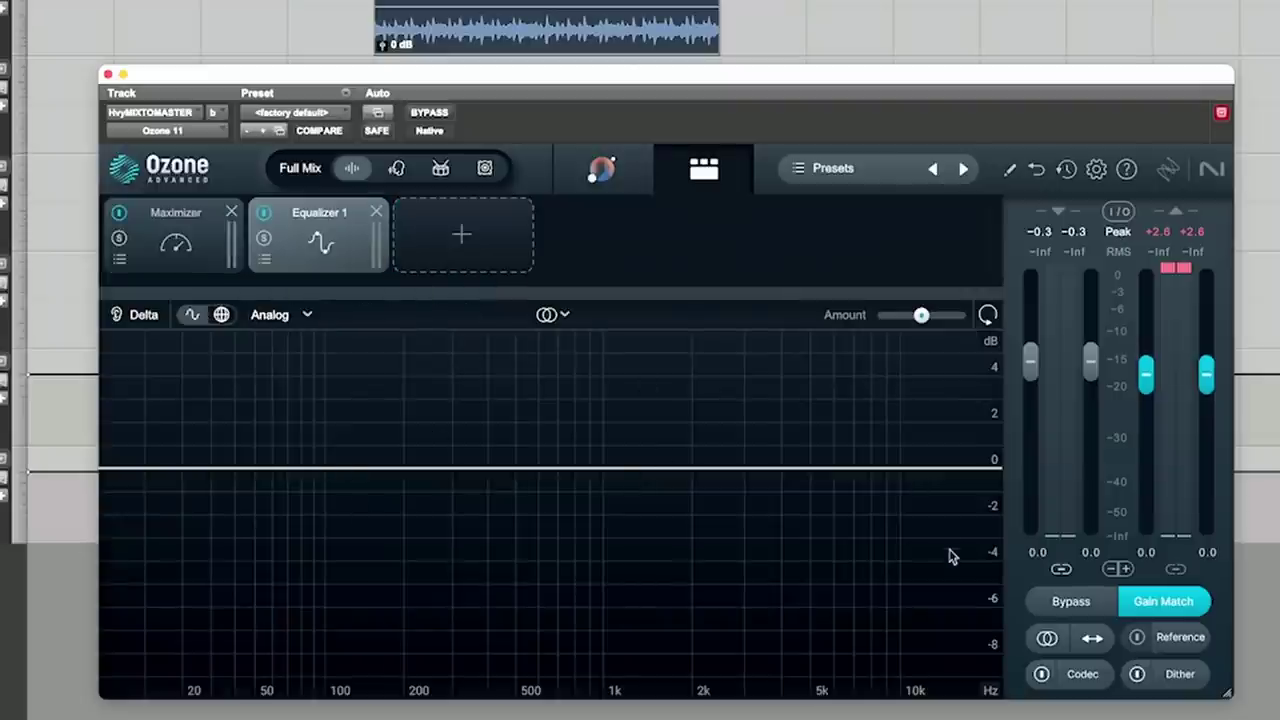
{"action": "left_click", "coordinate": [503, 249]}
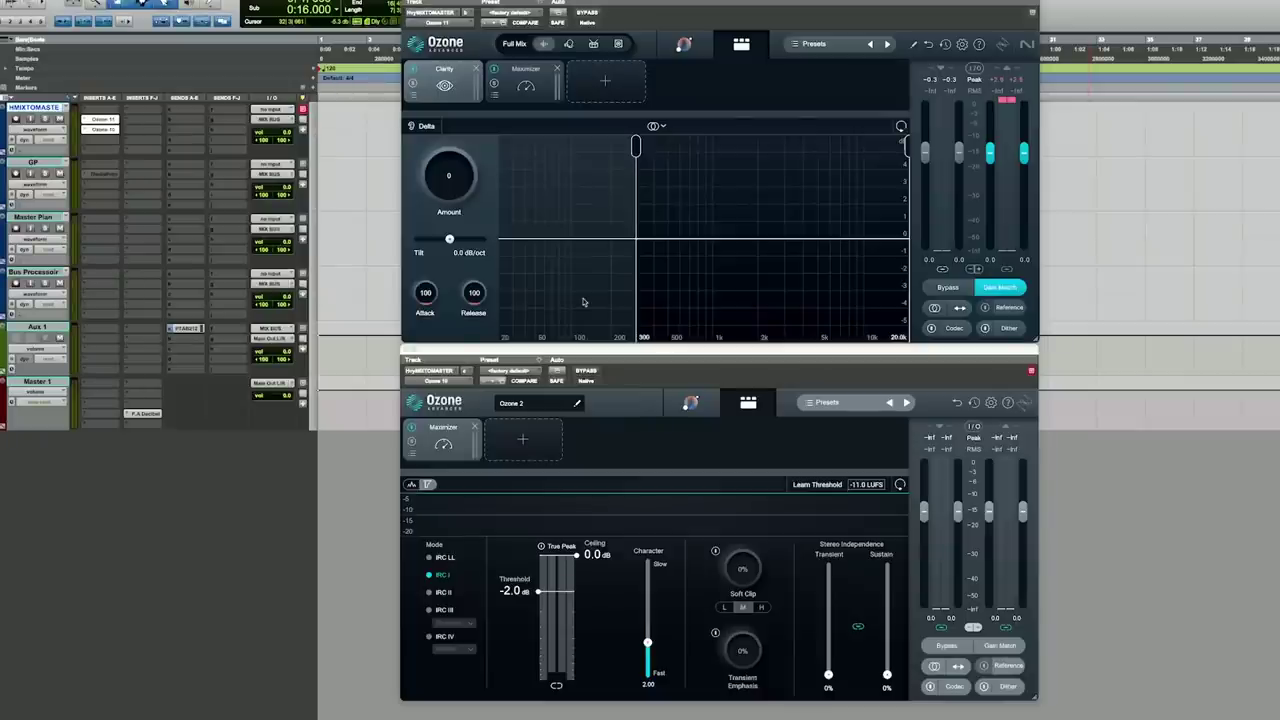
- Add an Equalizer 1 module to Ozone 10's chain
{"action": "left_click", "coordinate": [525, 86]}
{"action": "left_click", "coordinate": [452, 94]}
{"action": "left_click", "coordinate": [560, 450]}
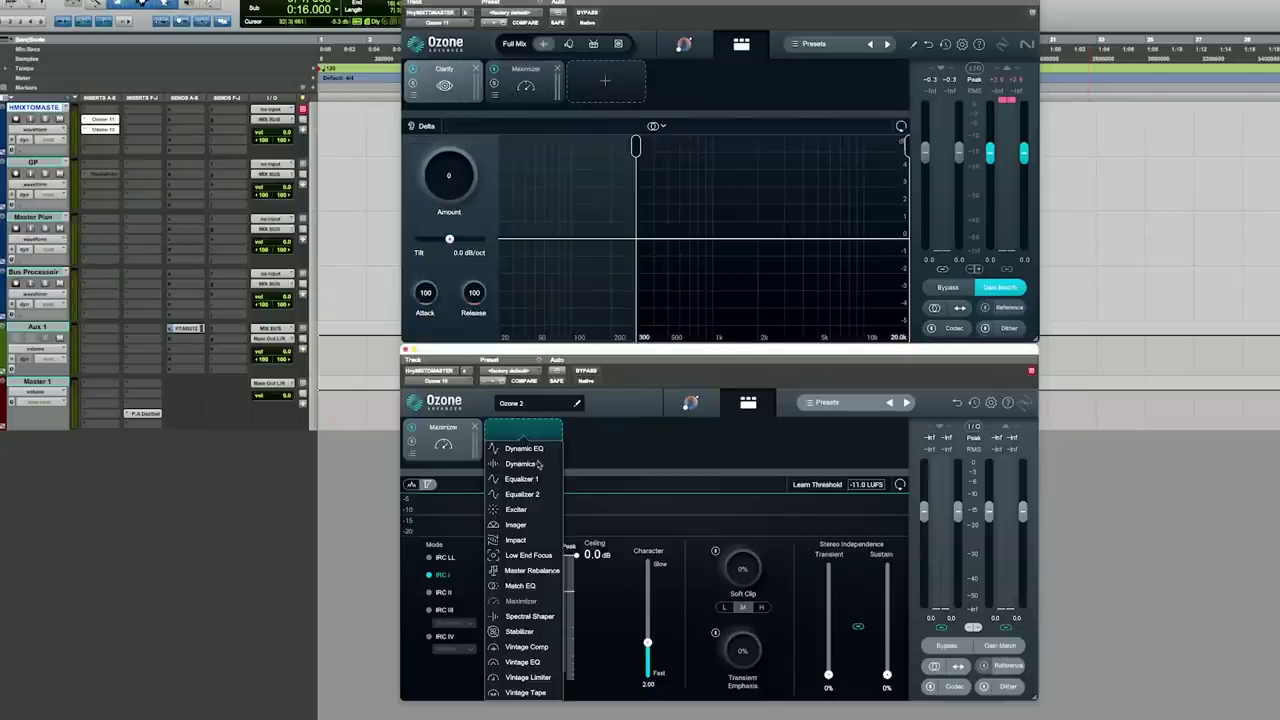
{"action": "left_click", "coordinate": [535, 480]}
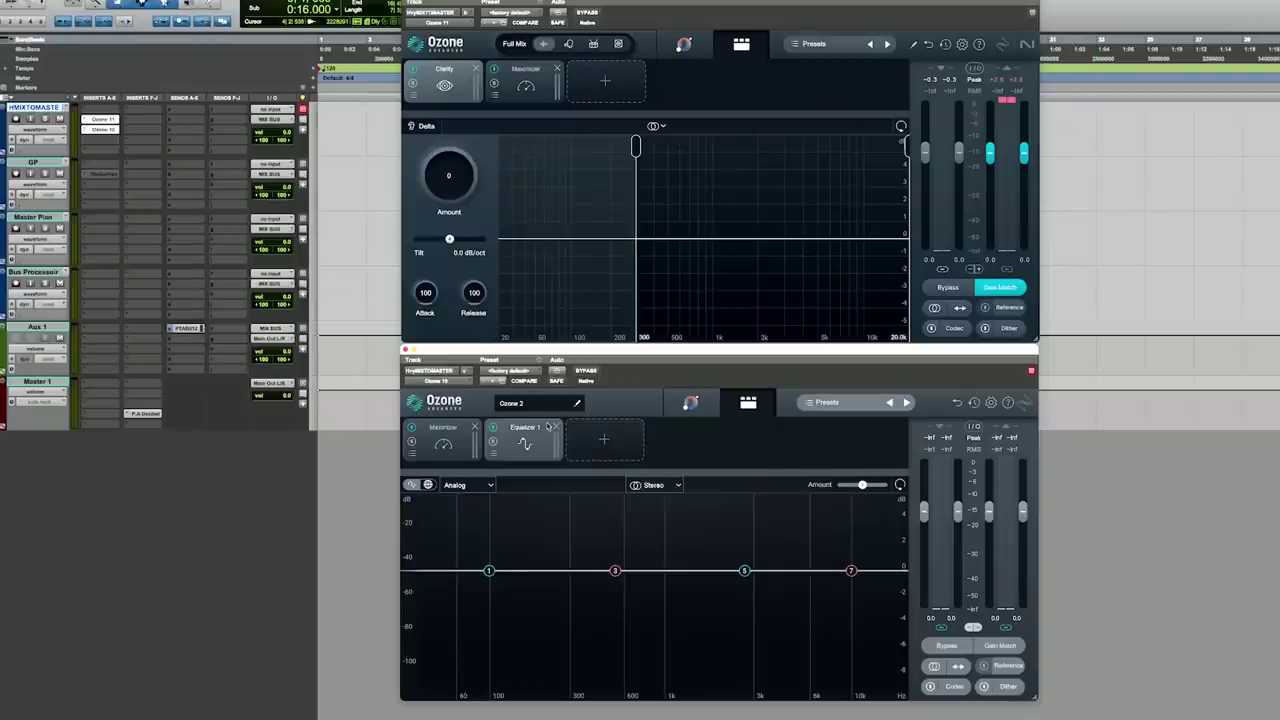
- Add Equalizer 1 to Ozone 11 and boost Ozone 10's EQ at 818 Hz by 1.7 dB
{"action": "left_click", "coordinate": [580, 100]}
{"action": "left_click", "coordinate": [610, 108]}
{"action": "left_click_drag", "start_coordinate": [646, 571], "coordinate": [650, 552]}
{"action": "mouse_move", "coordinate": [609, 213]}
{"action": "left_mouse_down"}
{"action": "mouse_move", "coordinate": [630, 192]}
{"action": "mouse_move", "coordinate": [697, 191]}
{"action": "mouse_move", "coordinate": [632, 207]}
{"action": "left_mouse_up"}
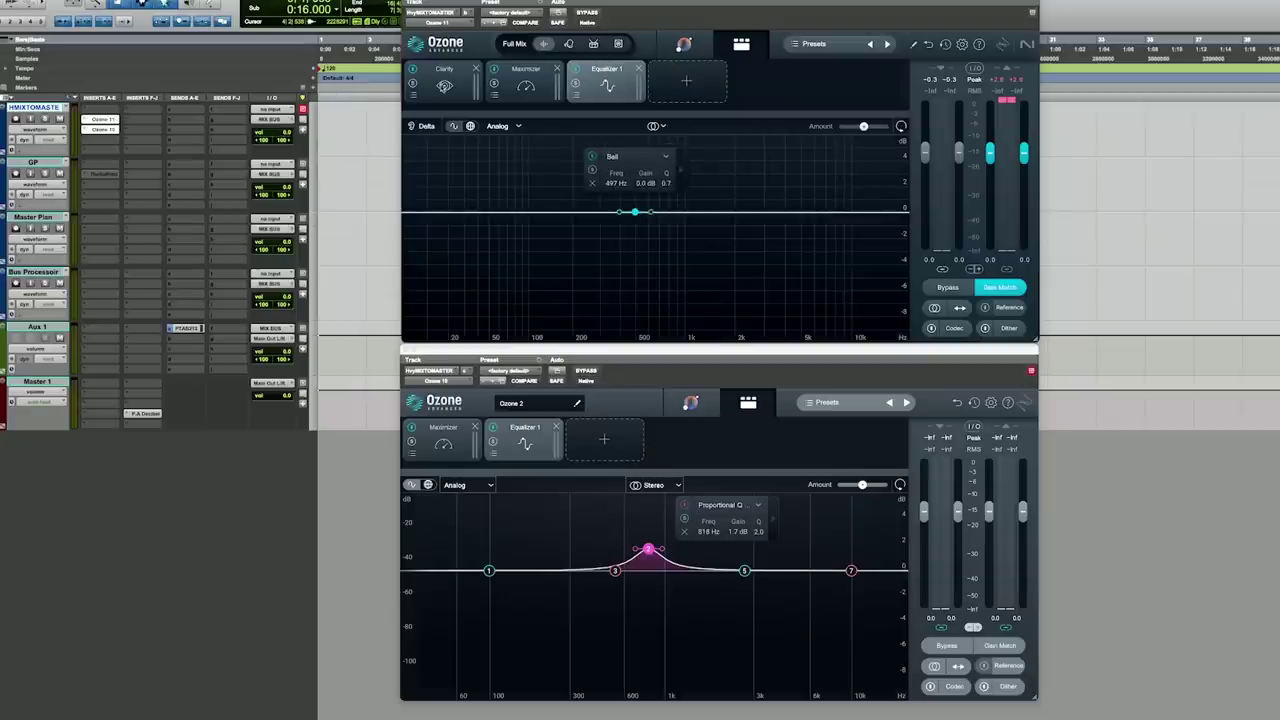
- Set Ozone 11's Equalizer channel mode to Transient/Sustain
{"action": "left_click", "coordinate": [444, 86]}
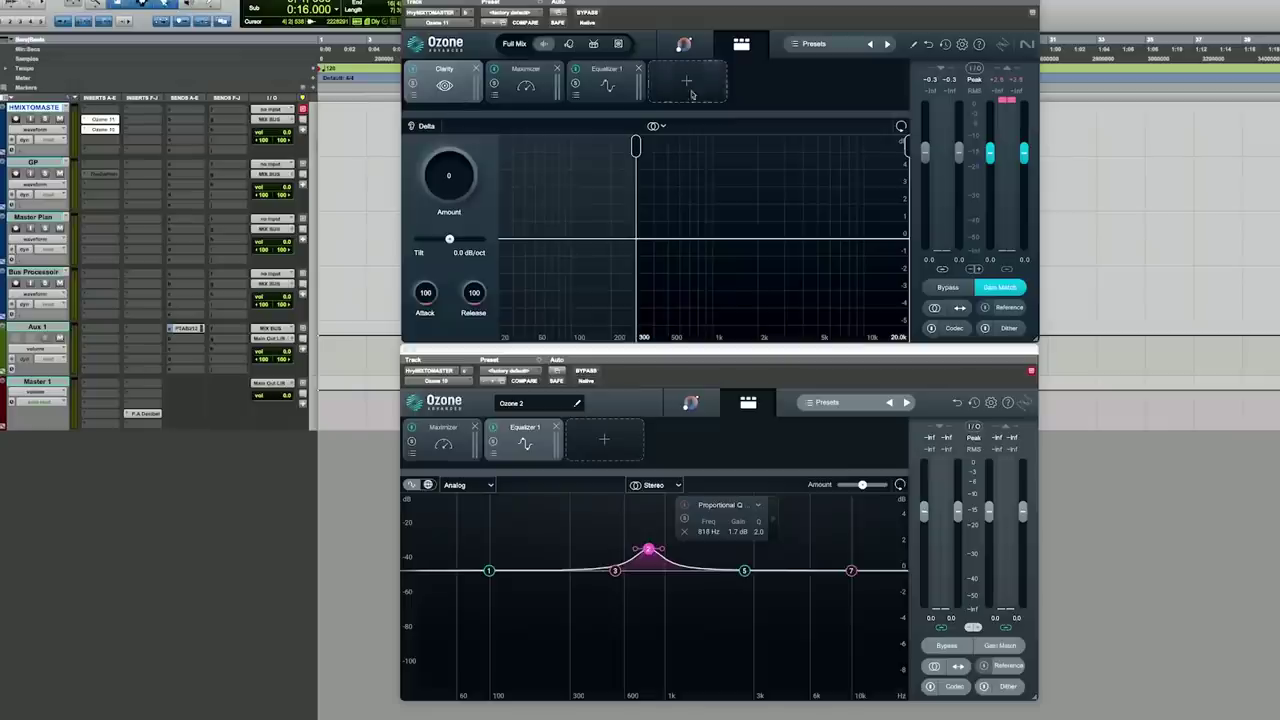
{"action": "left_click", "coordinate": [621, 91]}
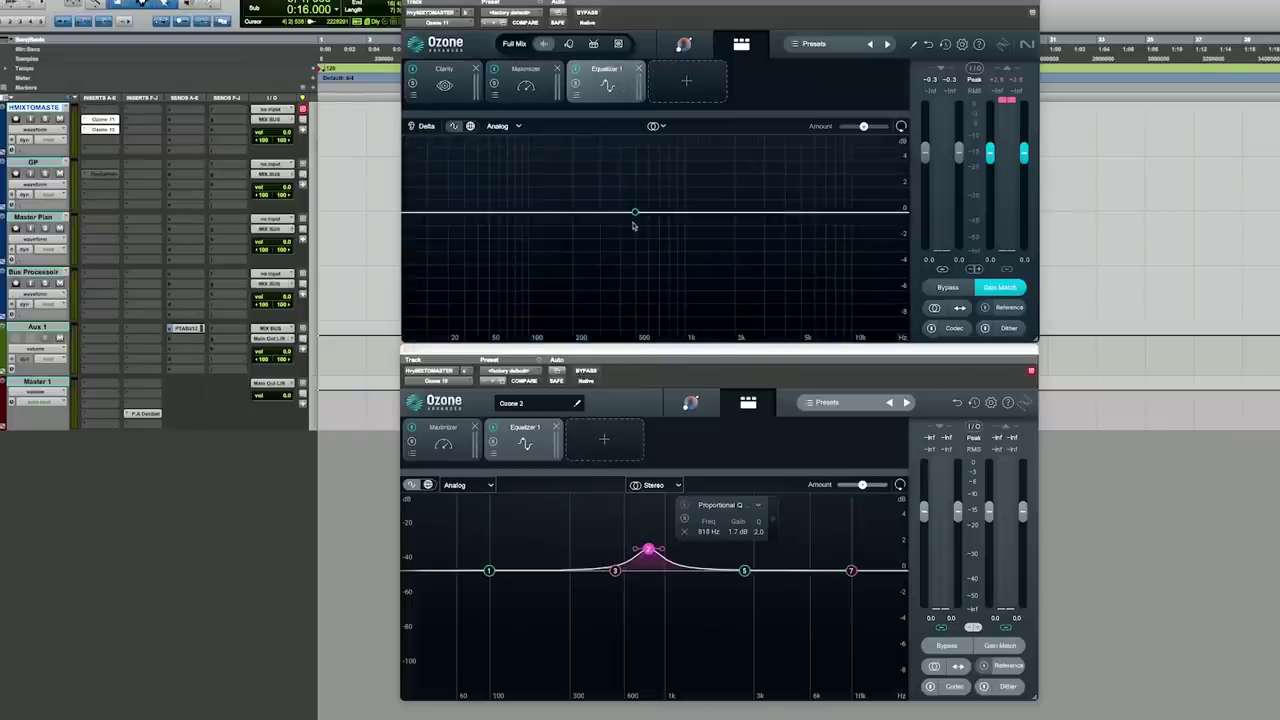
{"action": "left_click", "coordinate": [658, 126]}
{"action": "left_click", "coordinate": [660, 182]}
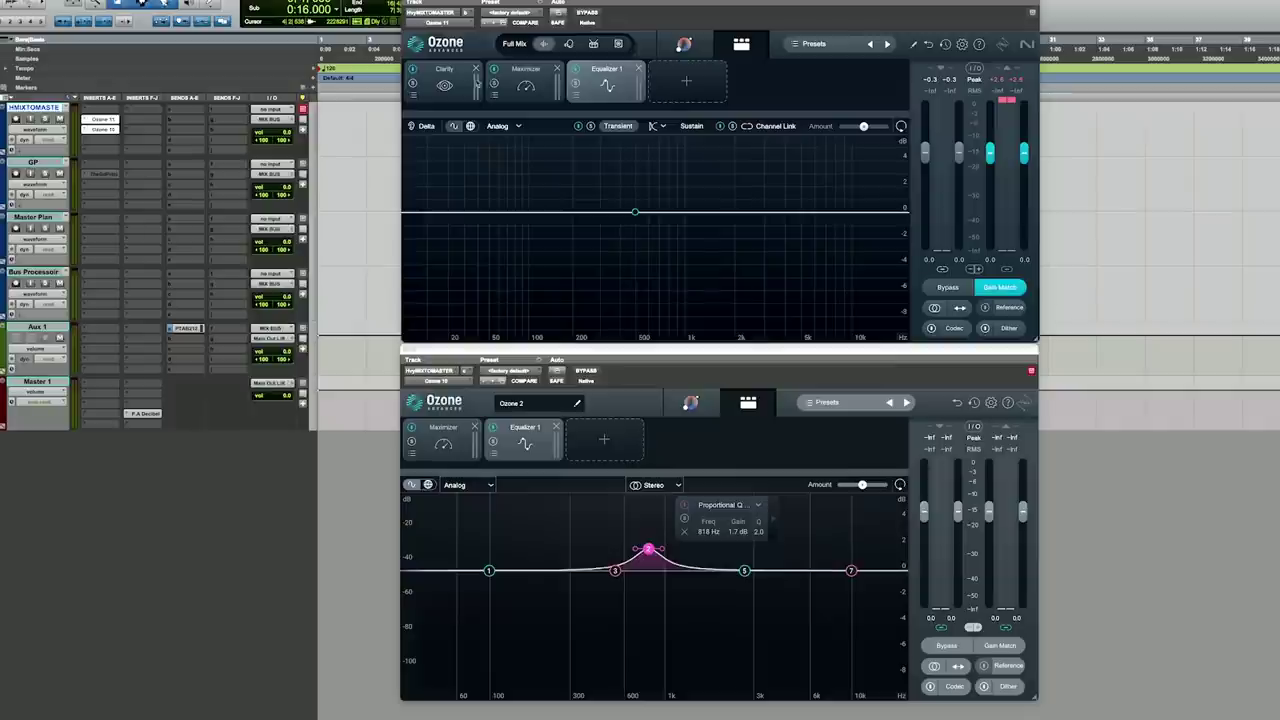
- Switch Ozone 11's view to its Clarity module
{"action": "left_click", "coordinate": [458, 74]}
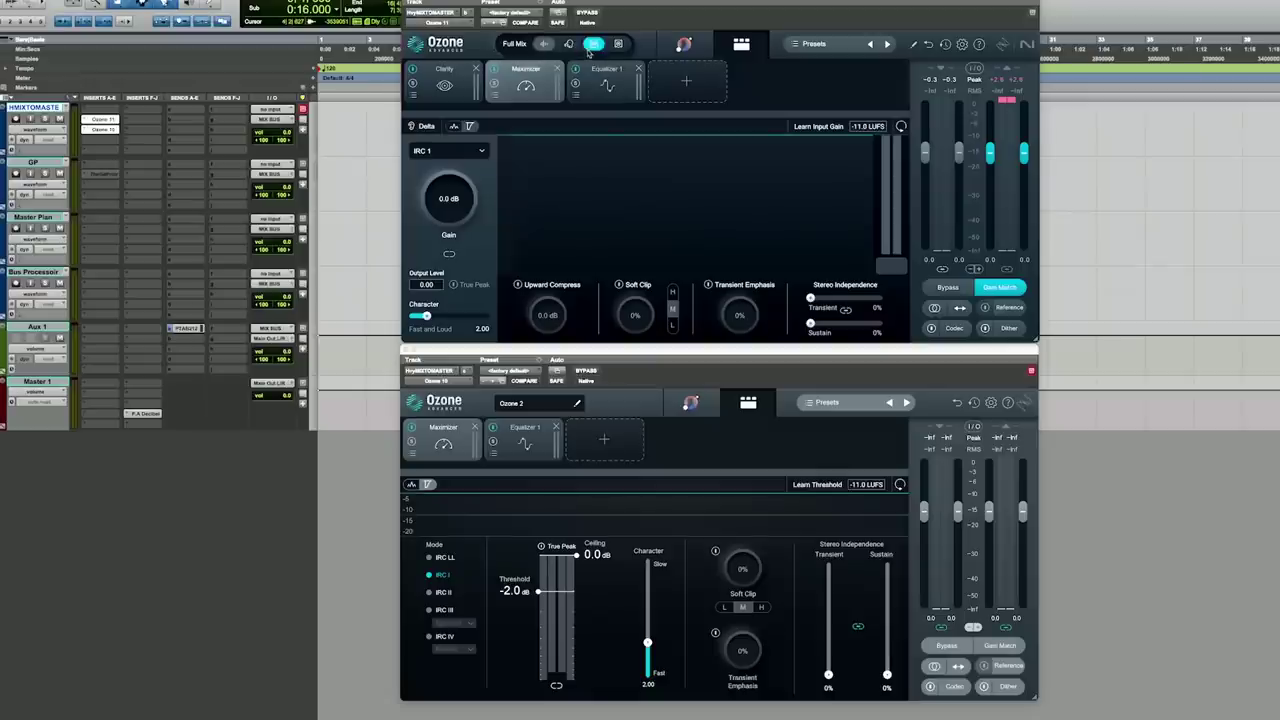
- Change Ozone 11's Stem Focus target from Full Mix to the Bass stem
{"action": "left_click", "coordinate": [569, 45]}
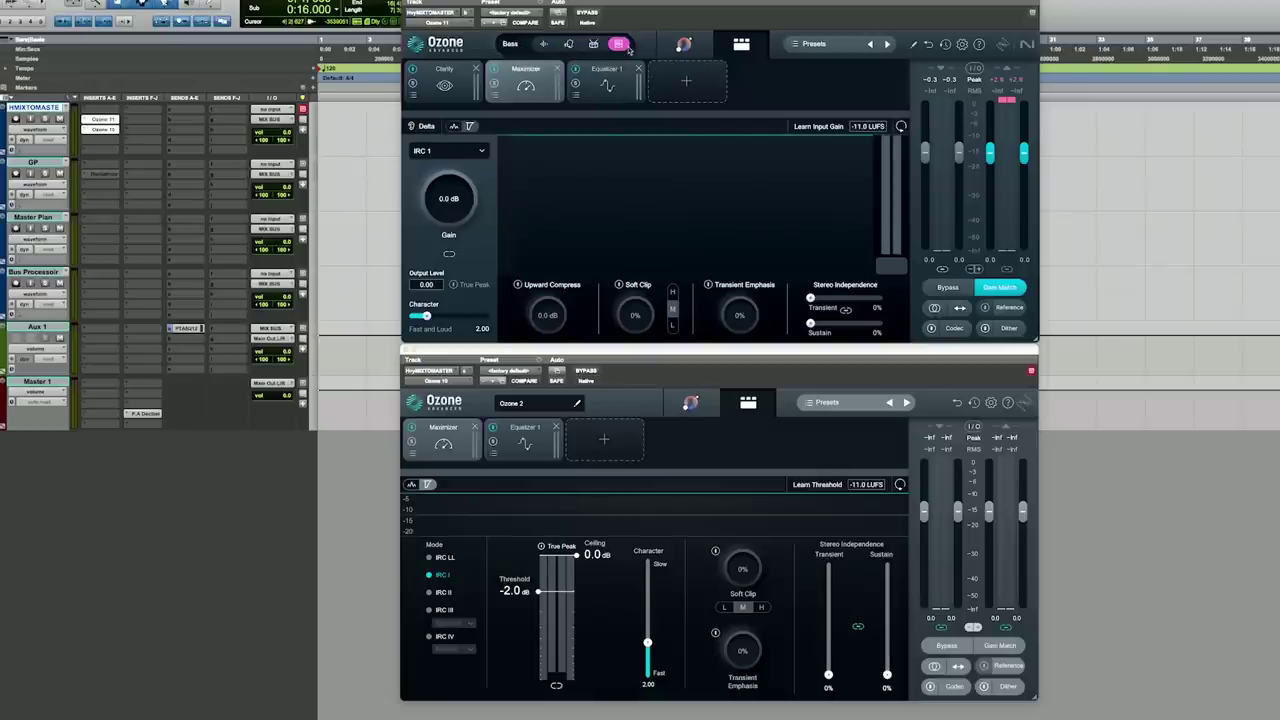